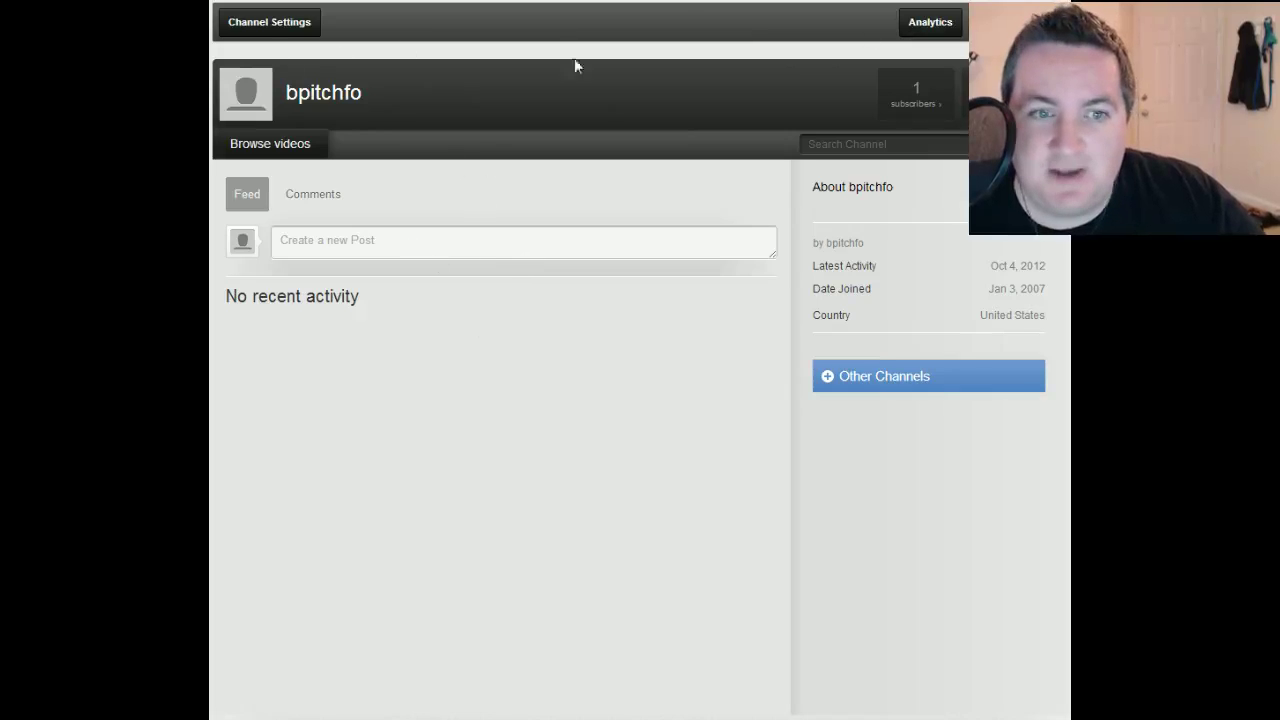
Open Channel Settings, look through Info and Settings and Tabs, then return to Appearance
click(277, 30)
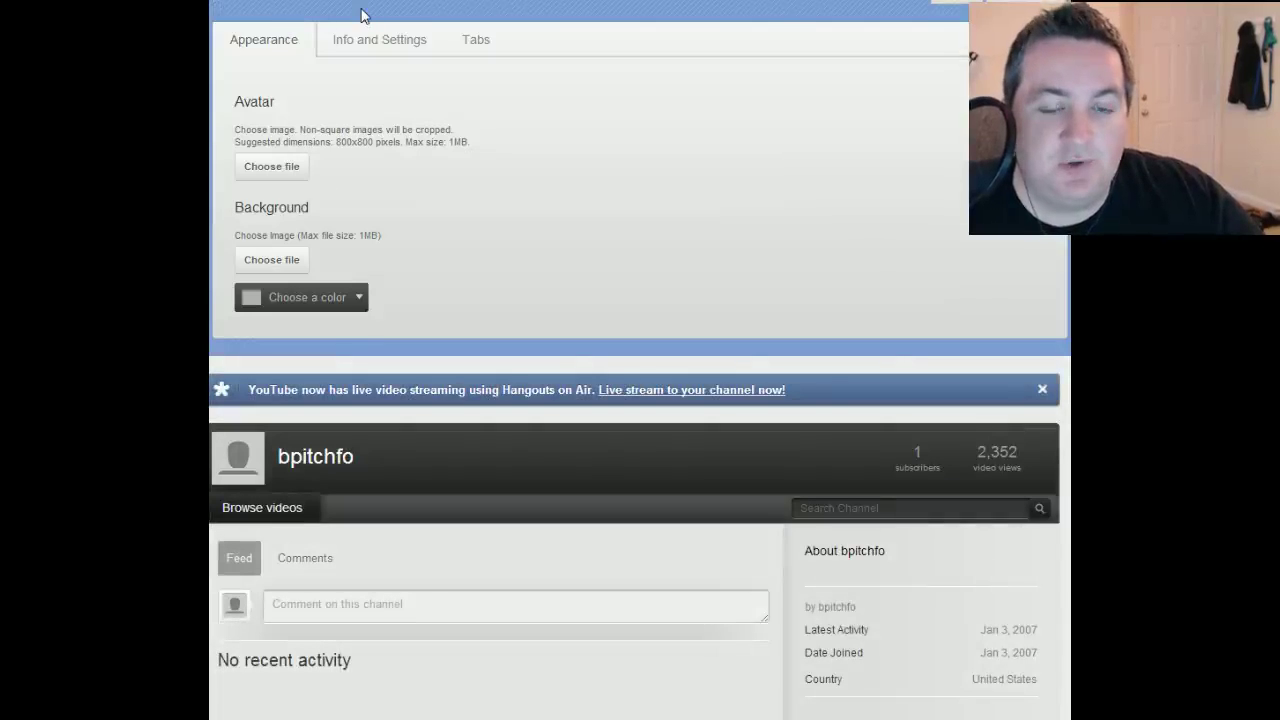
click(414, 38)
click(498, 41)
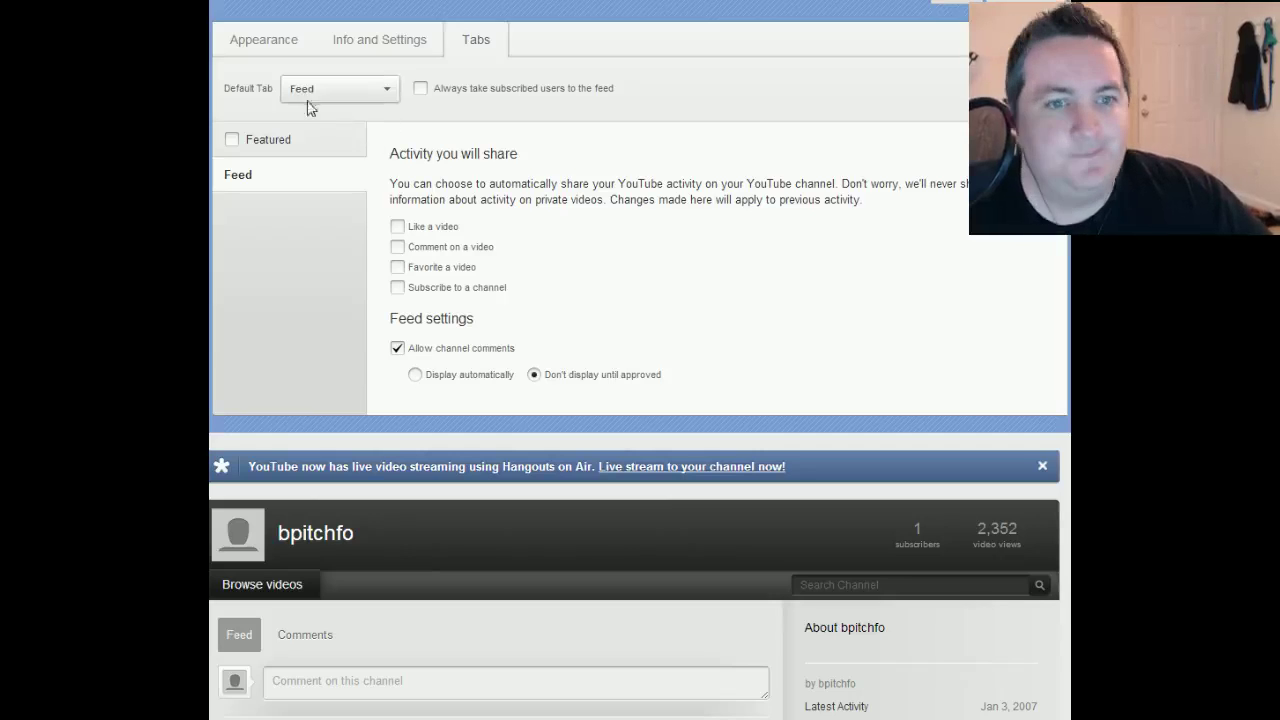
click(262, 39)
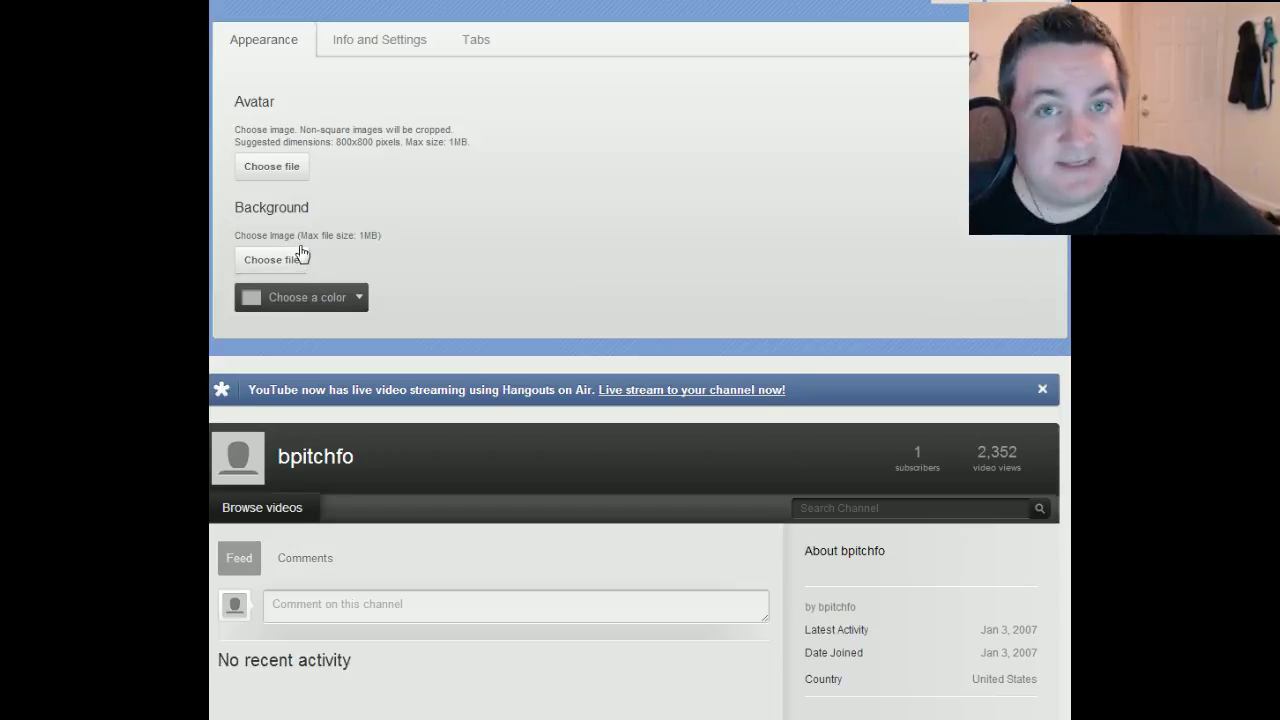
Skip the background image and apply the navy swatch #000099 as the background colour
click(302, 253)
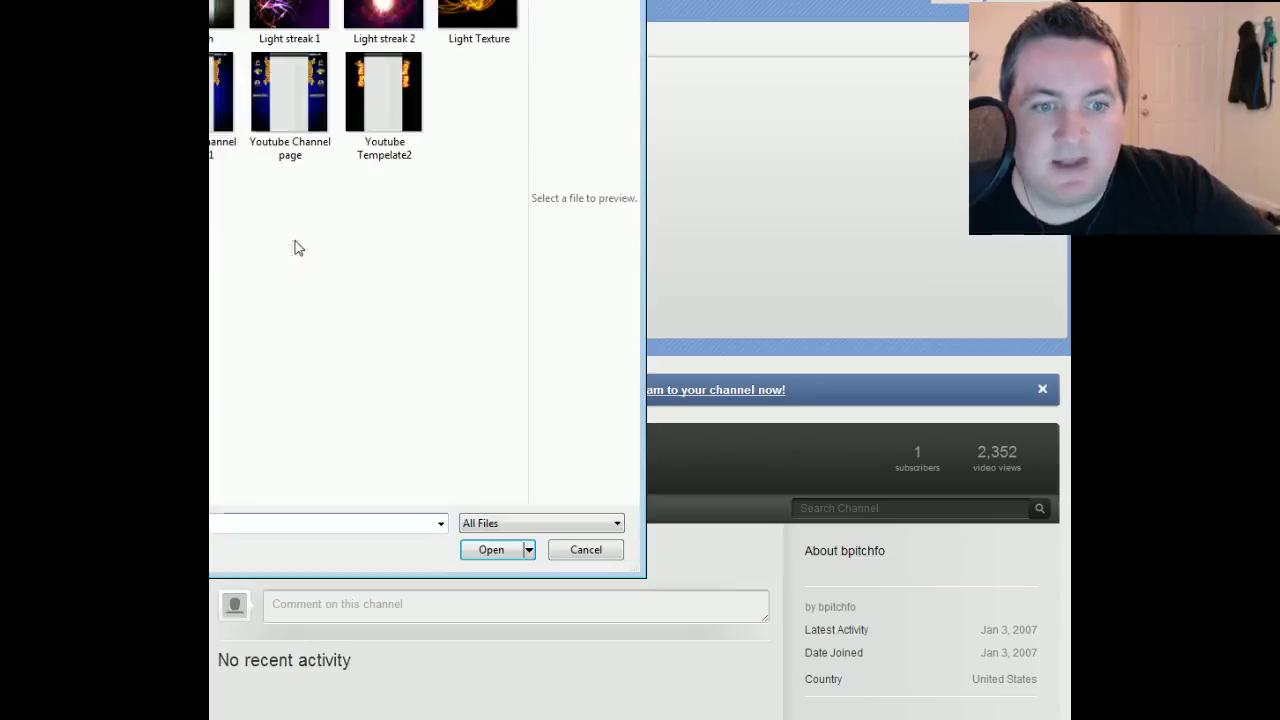
click(586, 551)
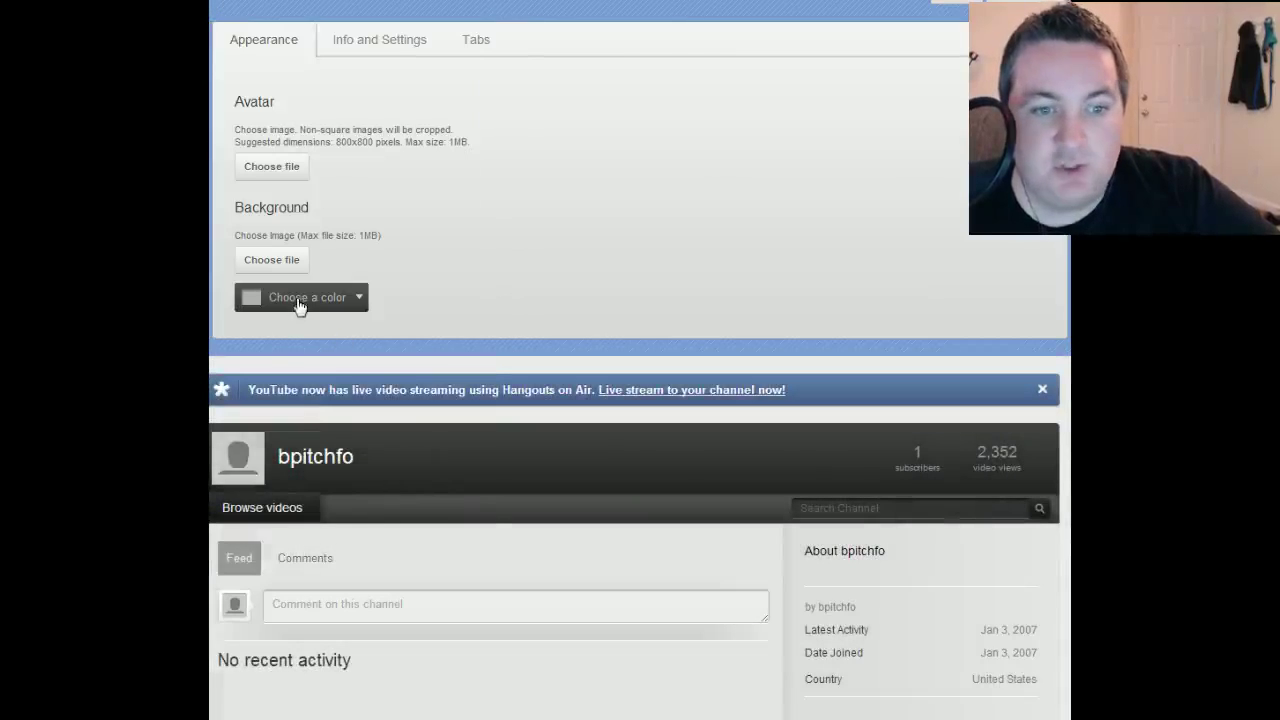
click(305, 298)
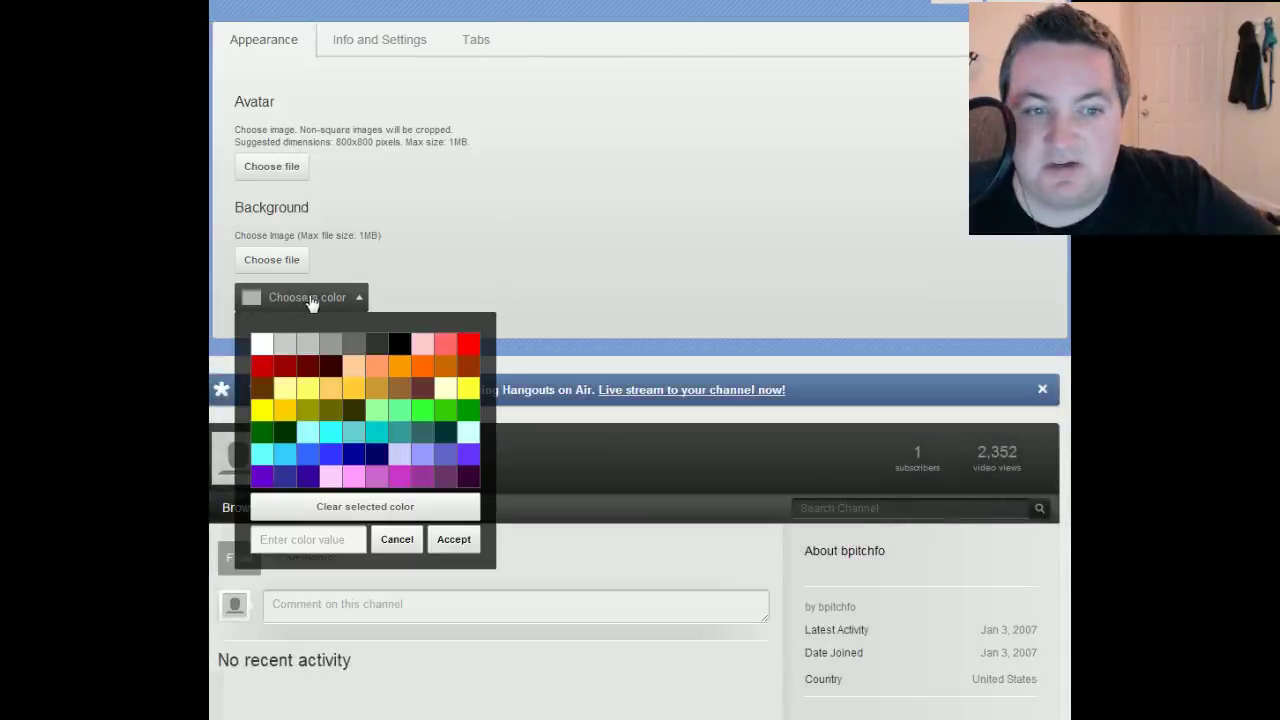
click(262, 438)
click(350, 453)
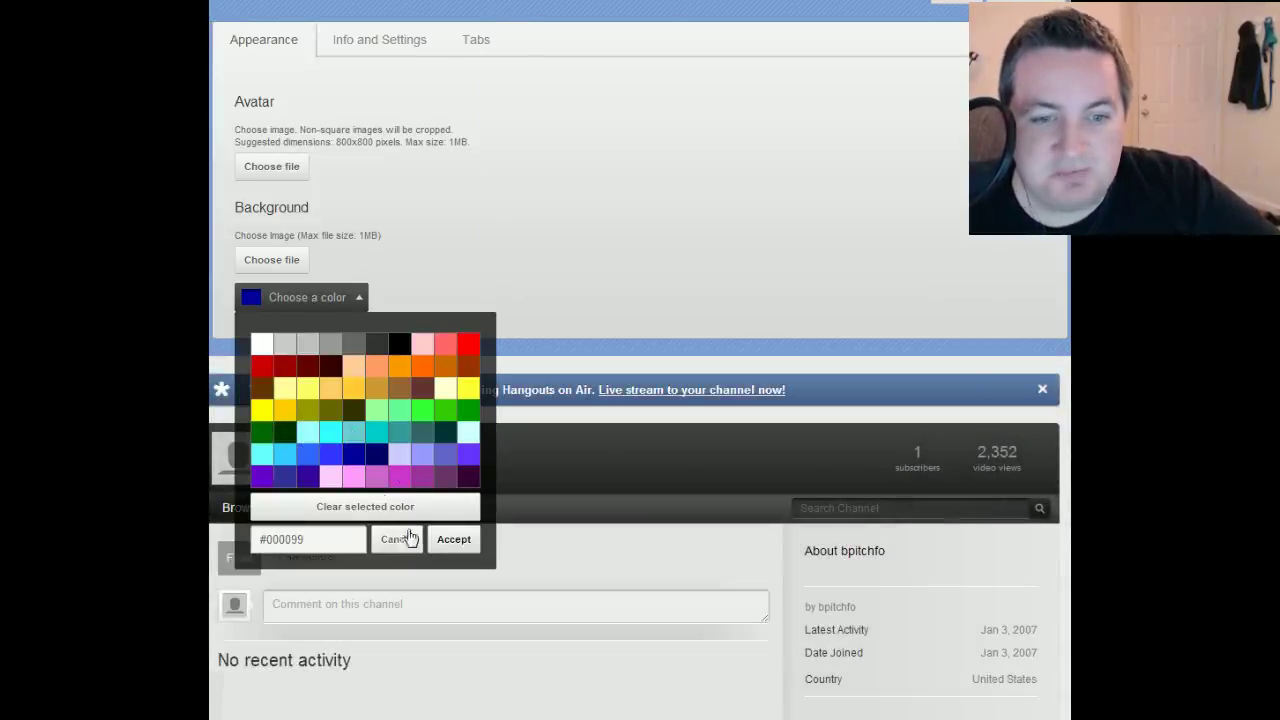
click(454, 541)
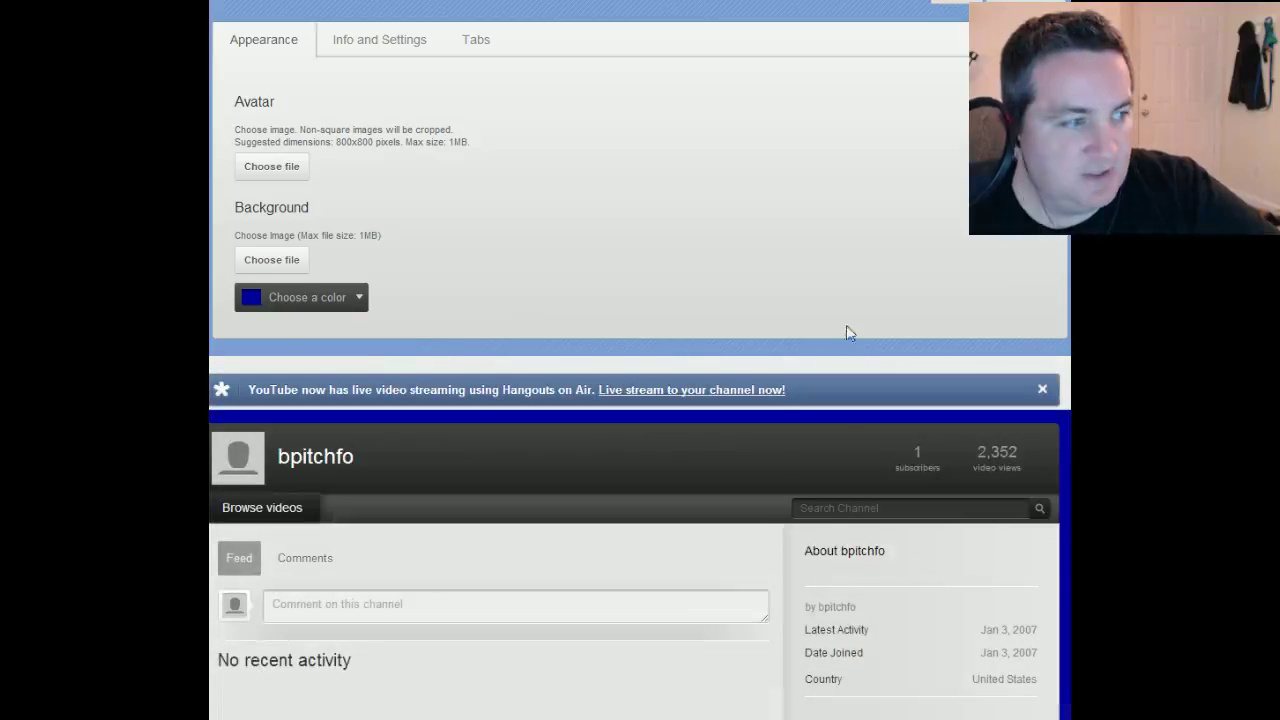
scroll(845, 330, down, 2)
scroll(843, 334, down, 3)
scroll(846, 335, up, 5)
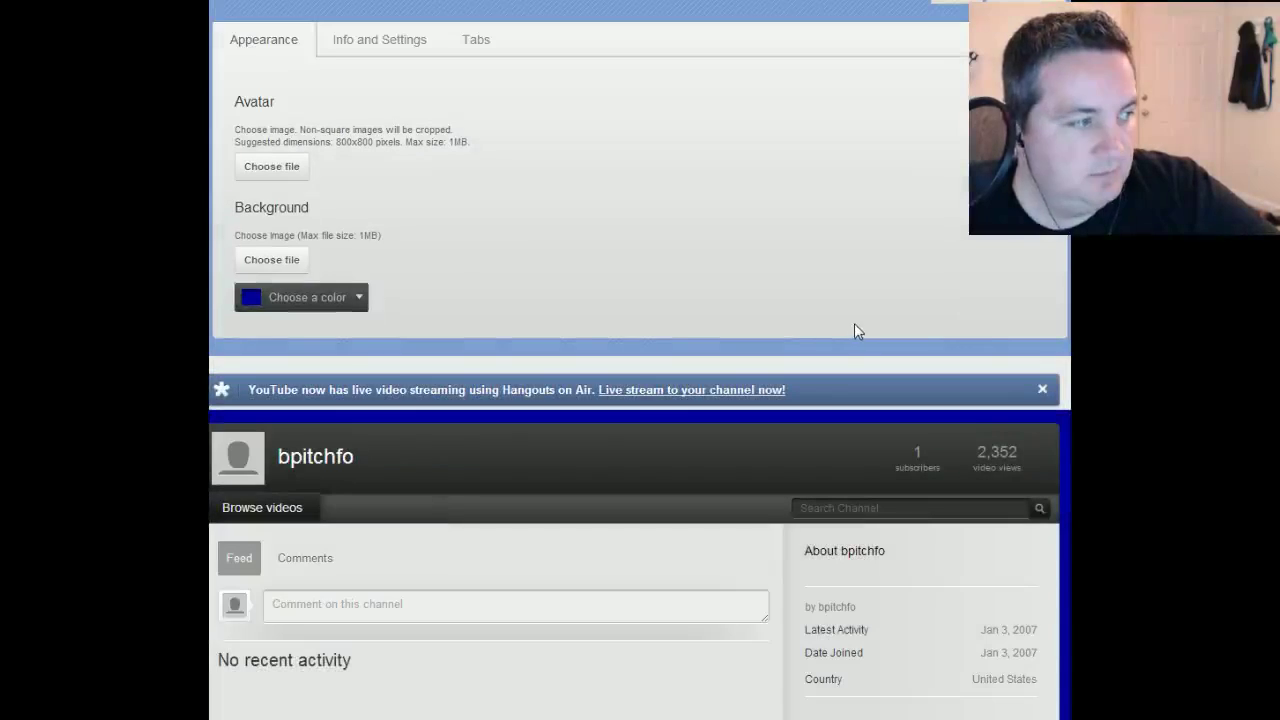
scroll(921, 245, down, 3)
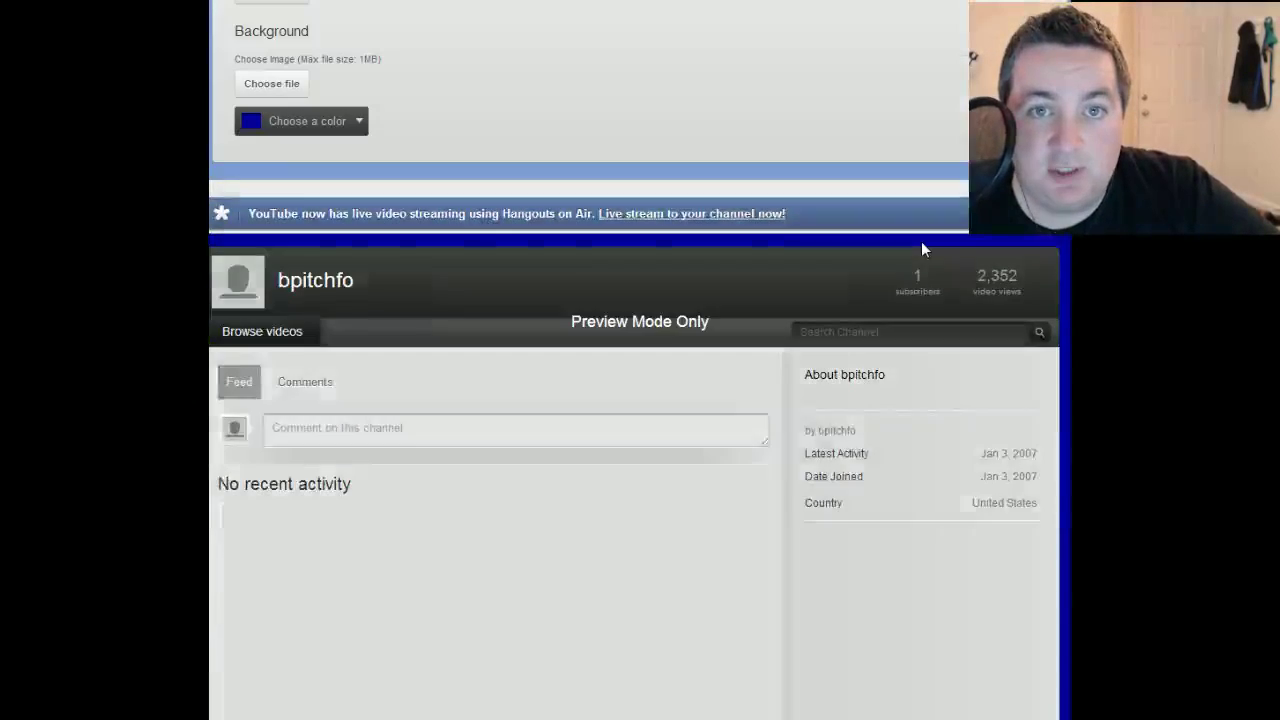
scroll(921, 241, down, 5)
scroll(920, 233, up, 7)
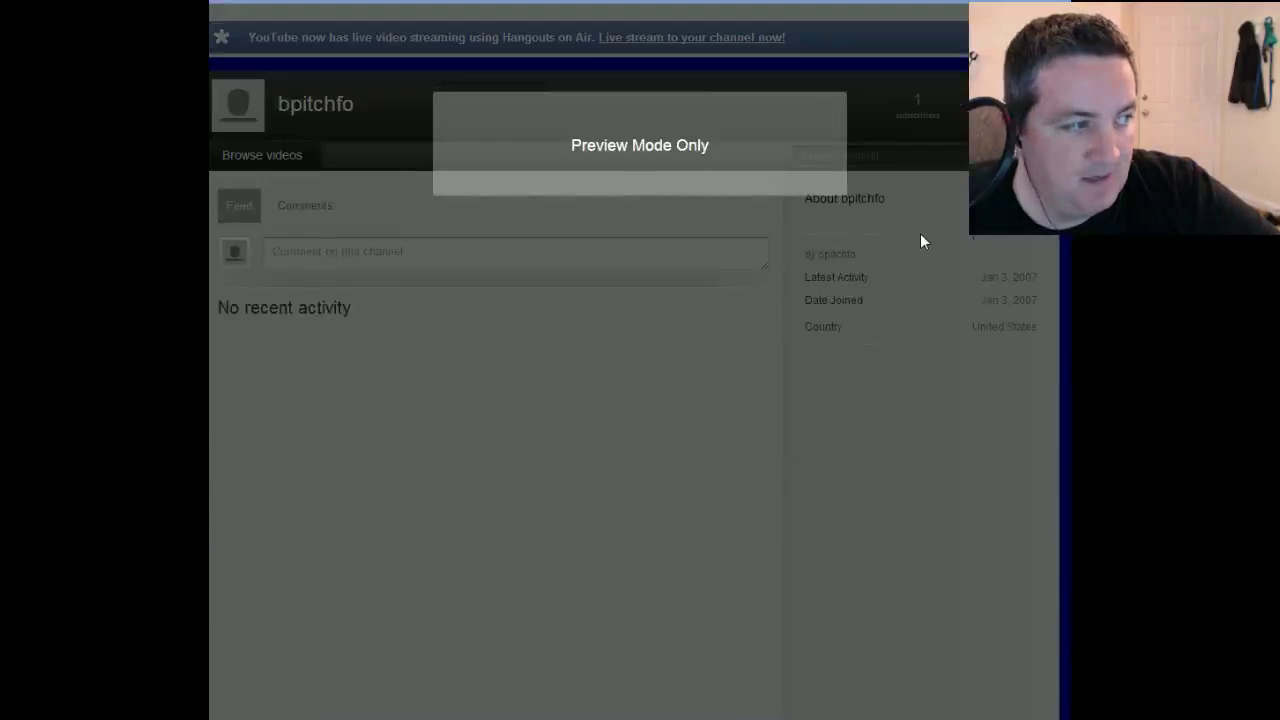
scroll(923, 237, up, 1)
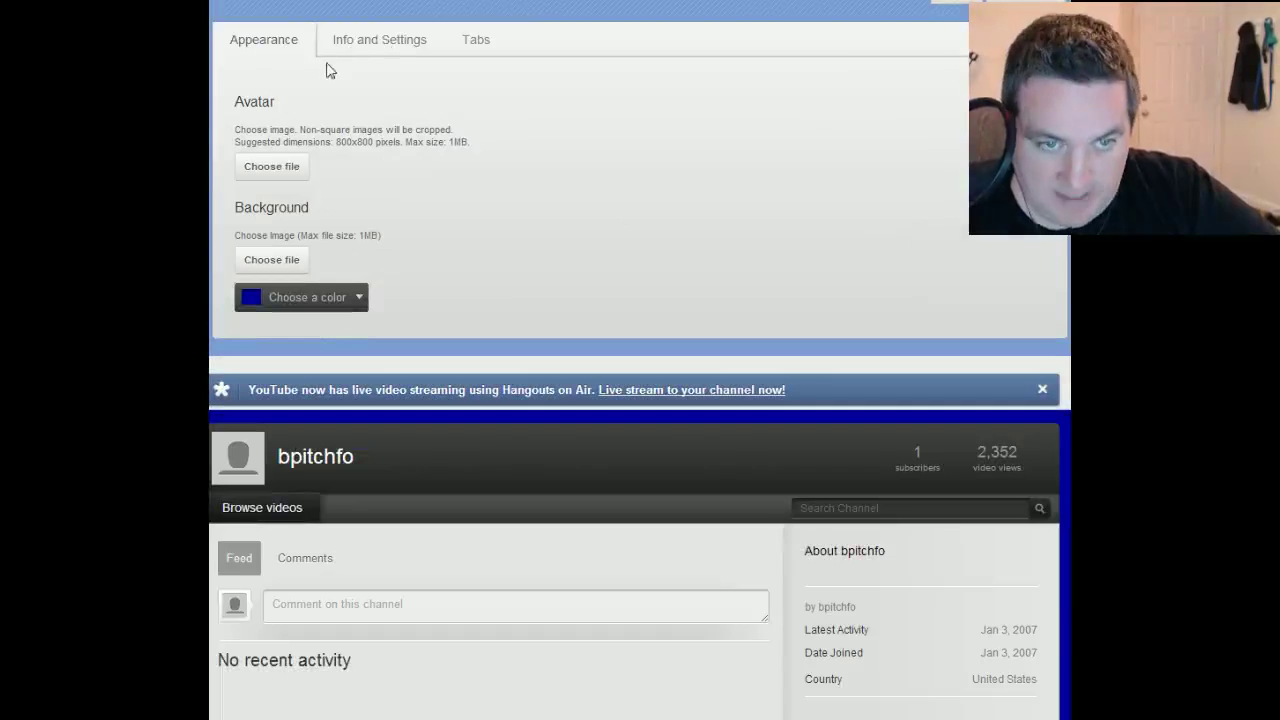
Upload Pitch as the avatar, then remove it and upload the cartman image instead
click(275, 167)
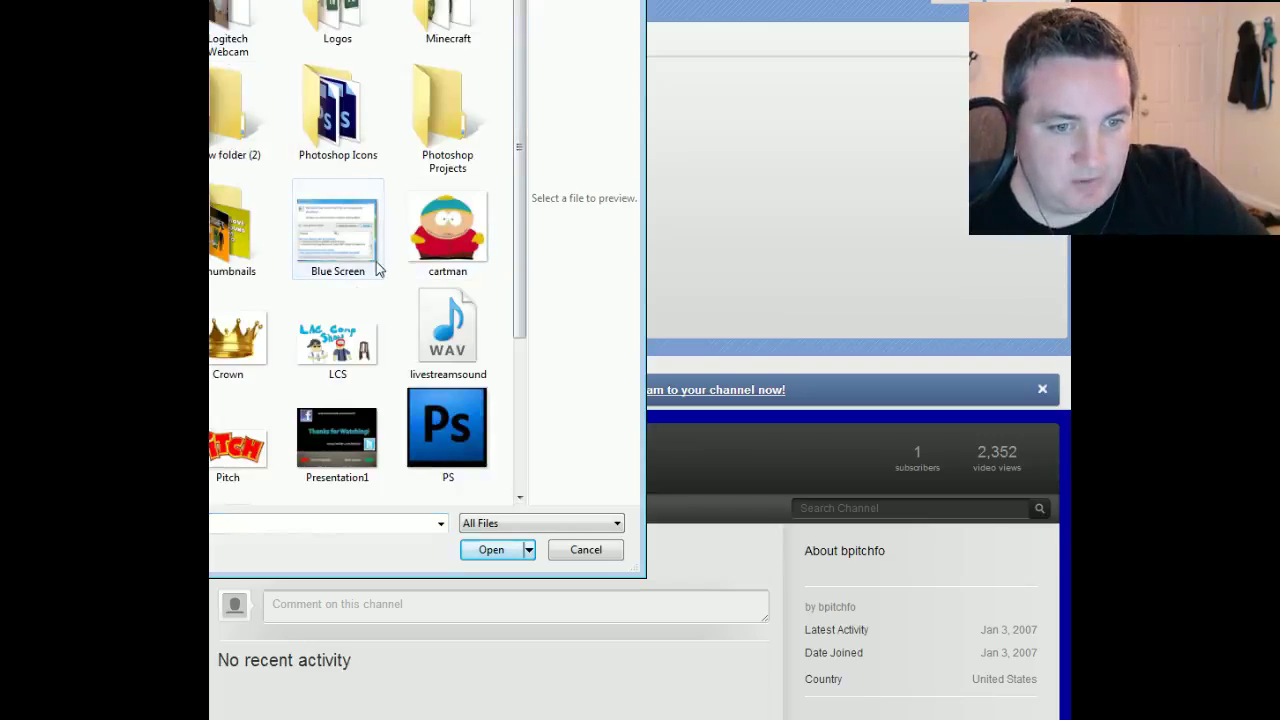
click(237, 445)
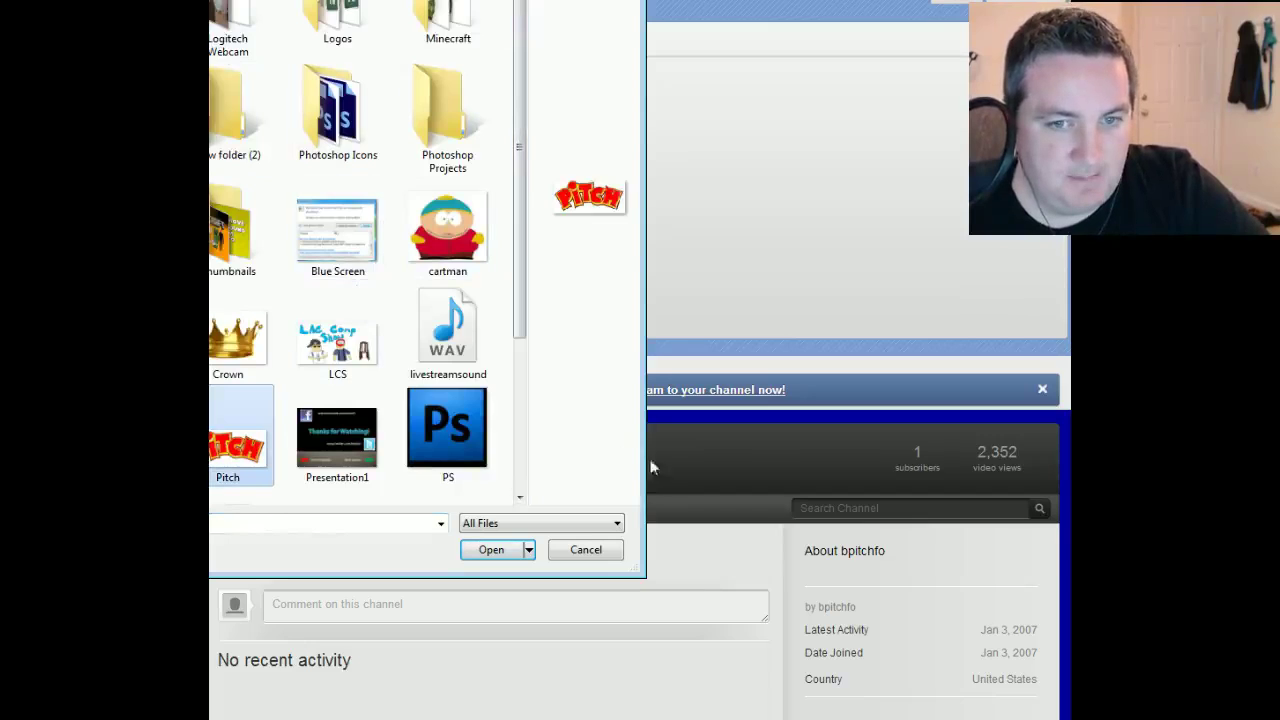
click(493, 550)
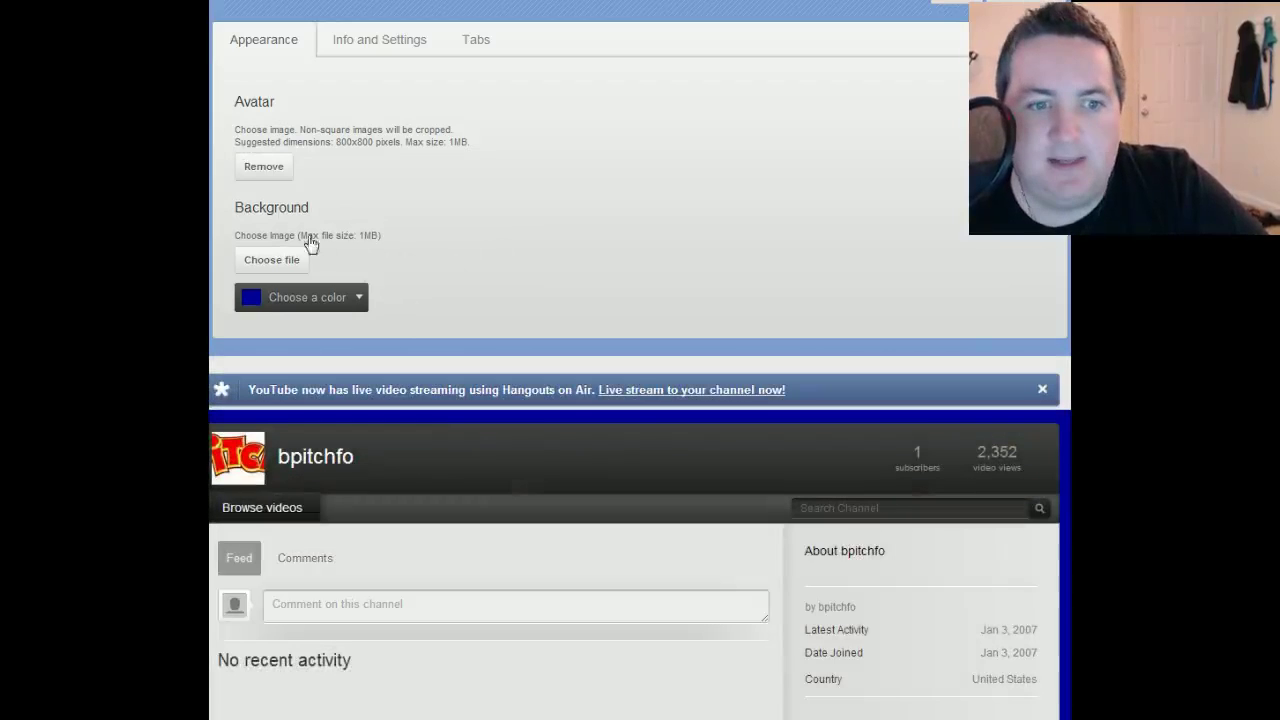
click(265, 166)
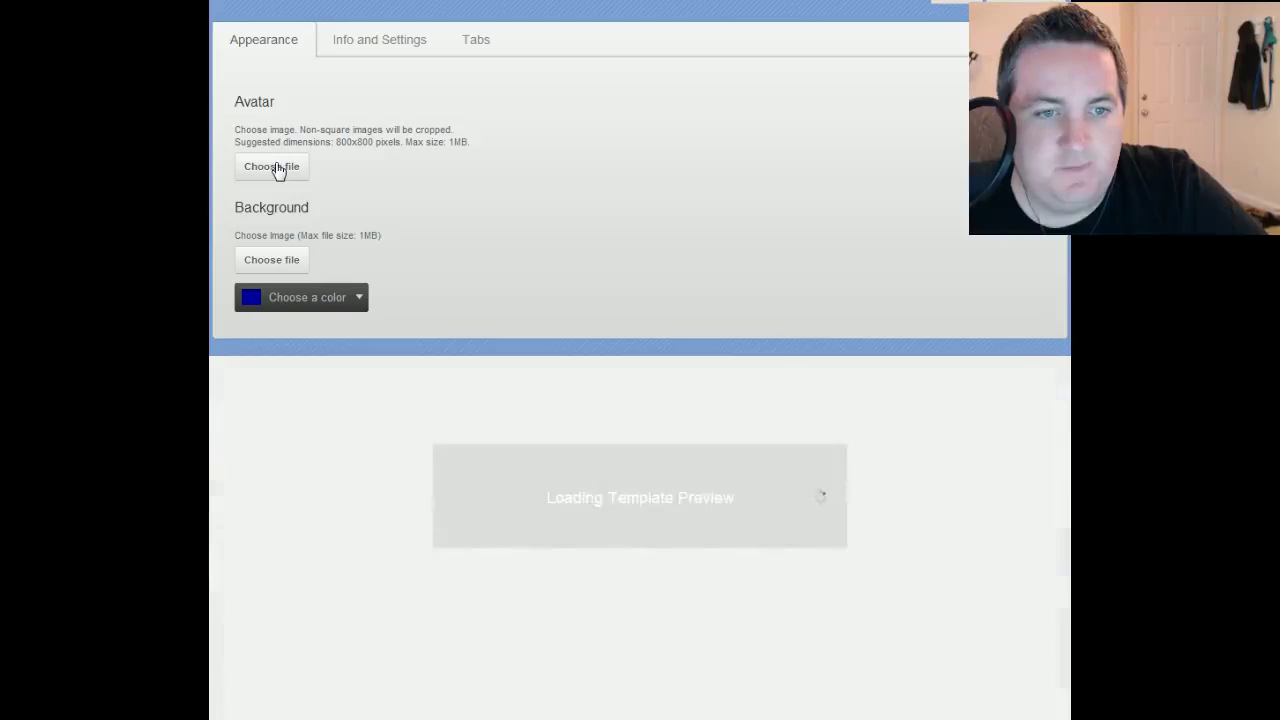
click(272, 167)
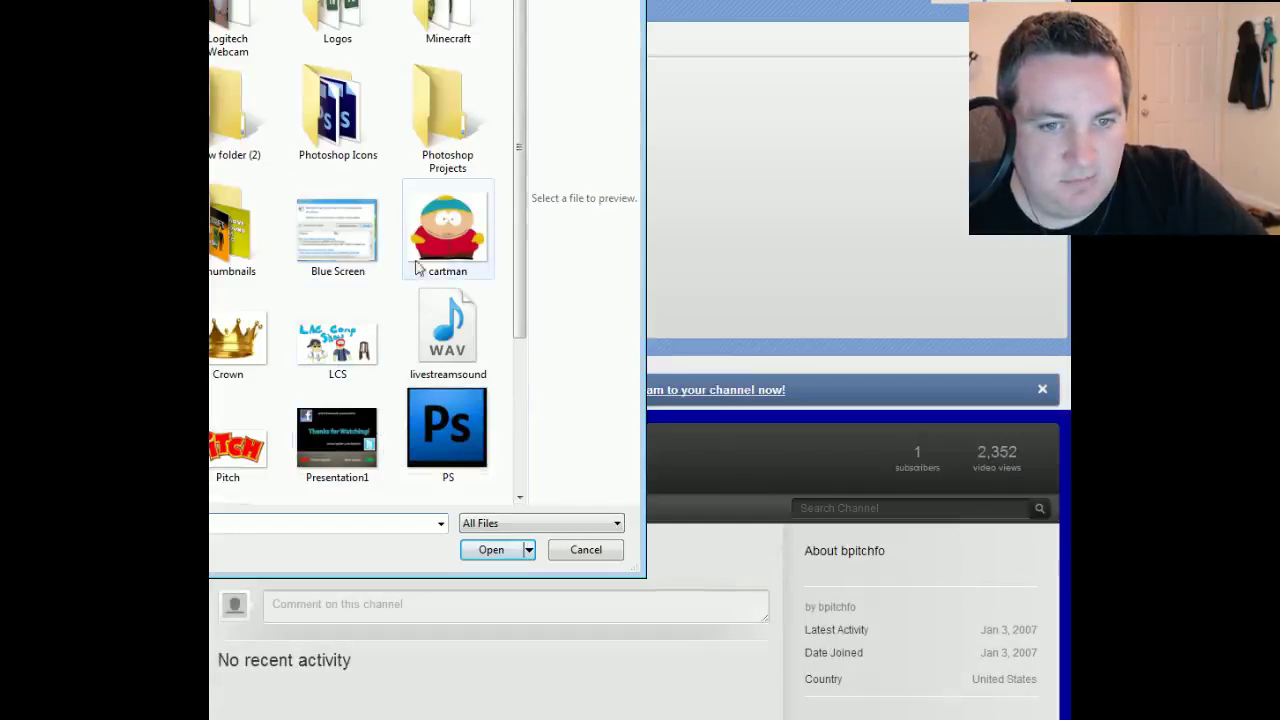
click(445, 235)
click(491, 550)
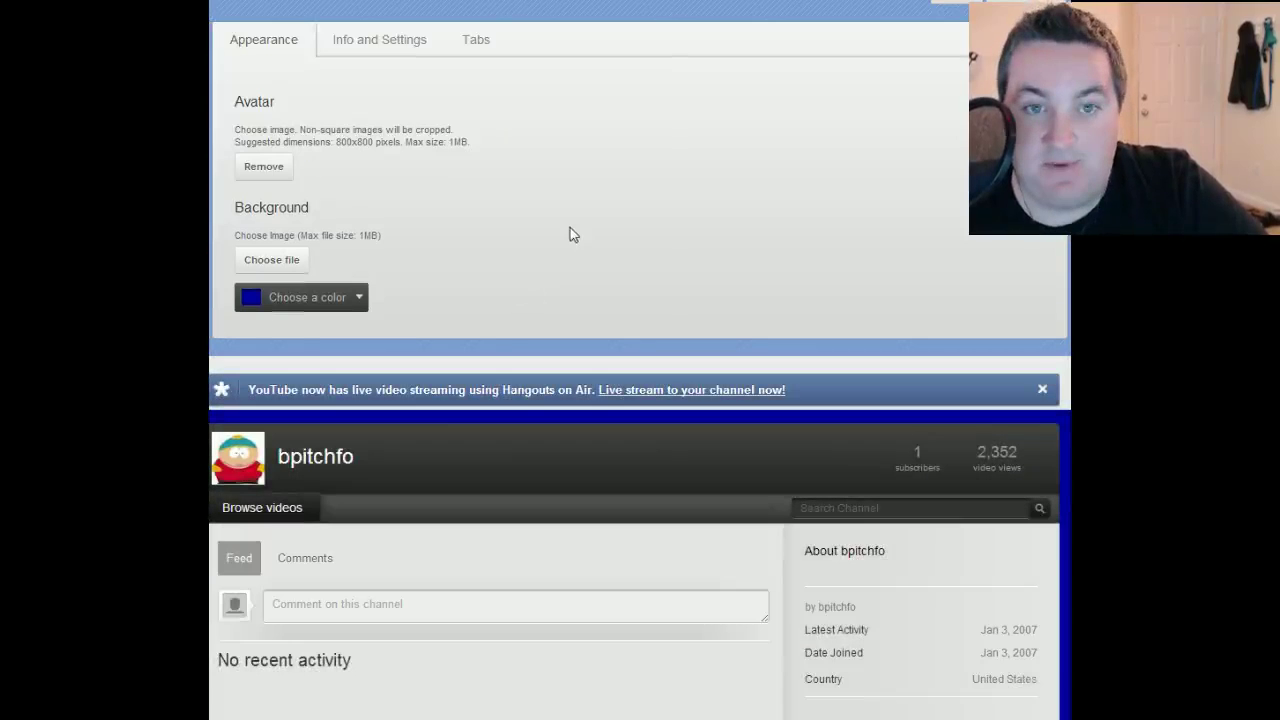
mouse_move(306, 510)
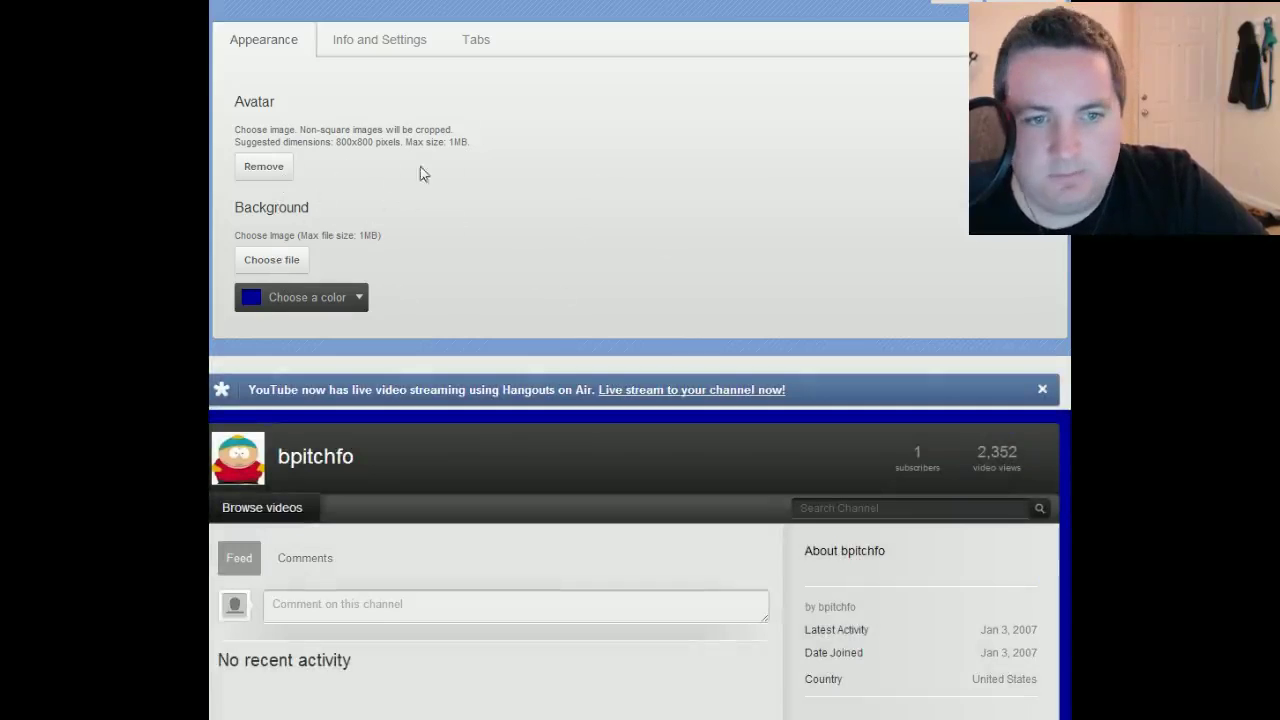
Replace the channel title bpitchfo with 'King Pitch' in Info and Settings
click(364, 44)
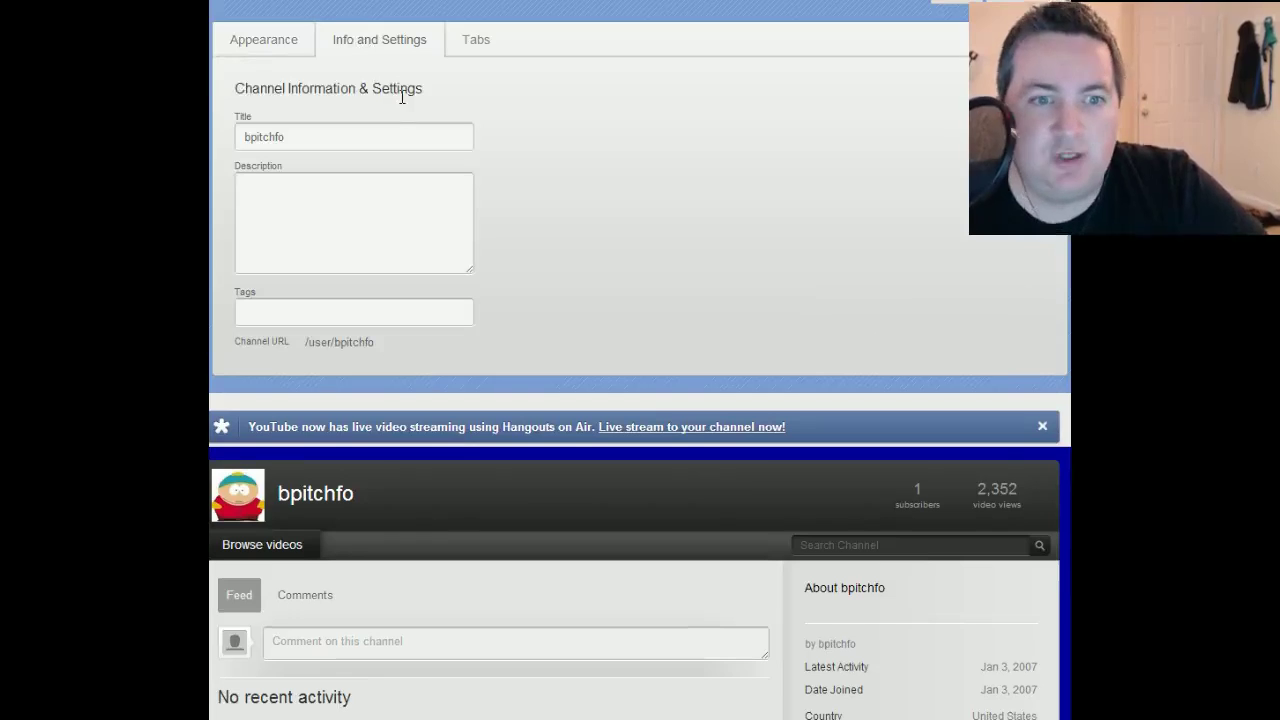
double_click(268, 137)
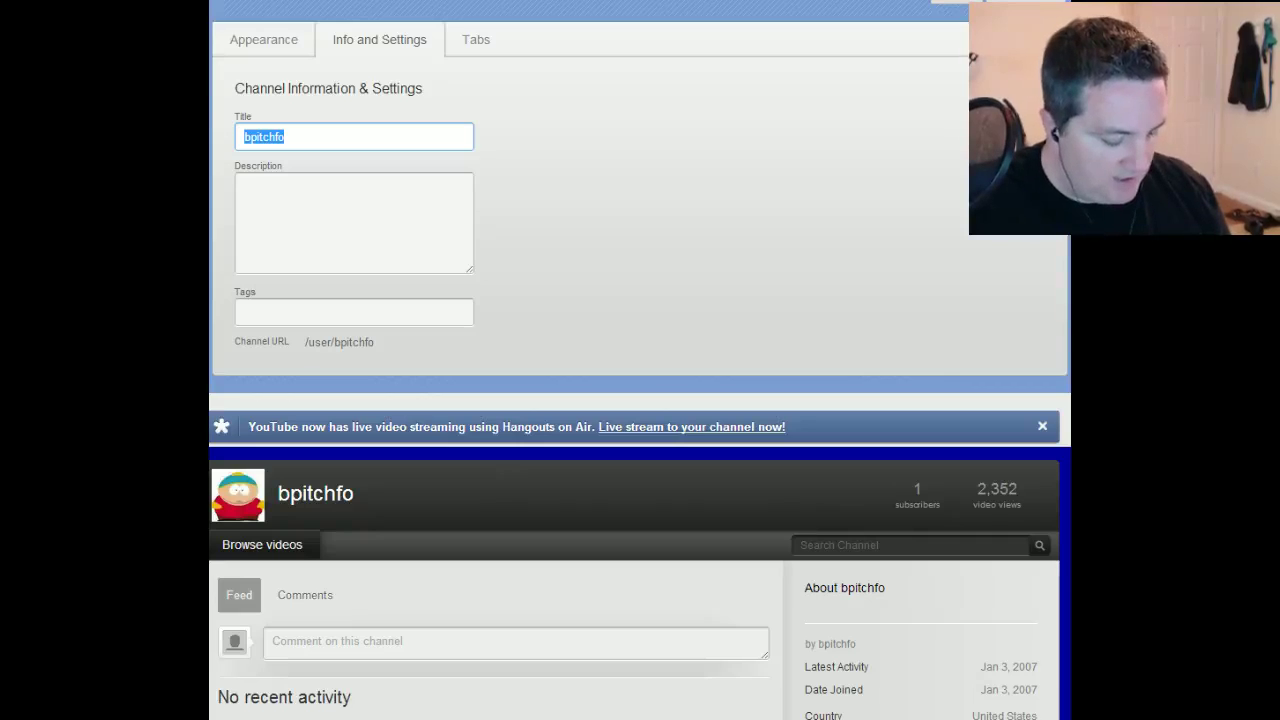
key(BackSpace)
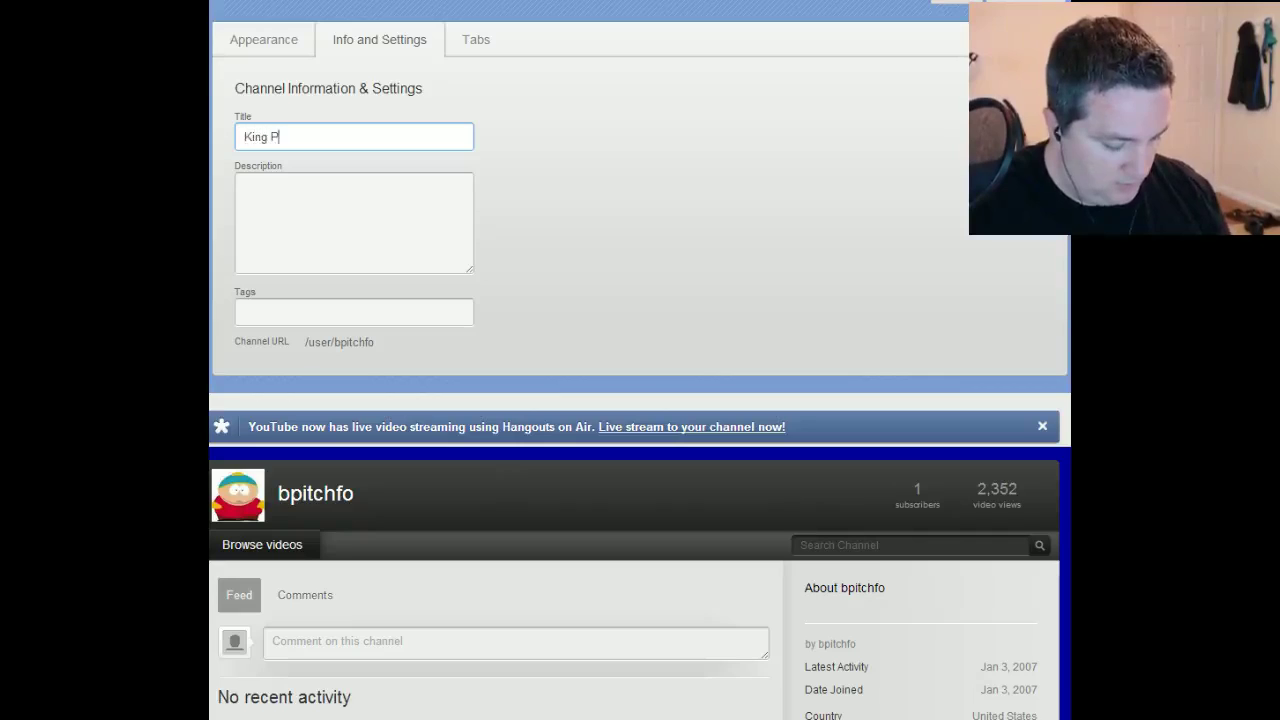
text(King Pitch)
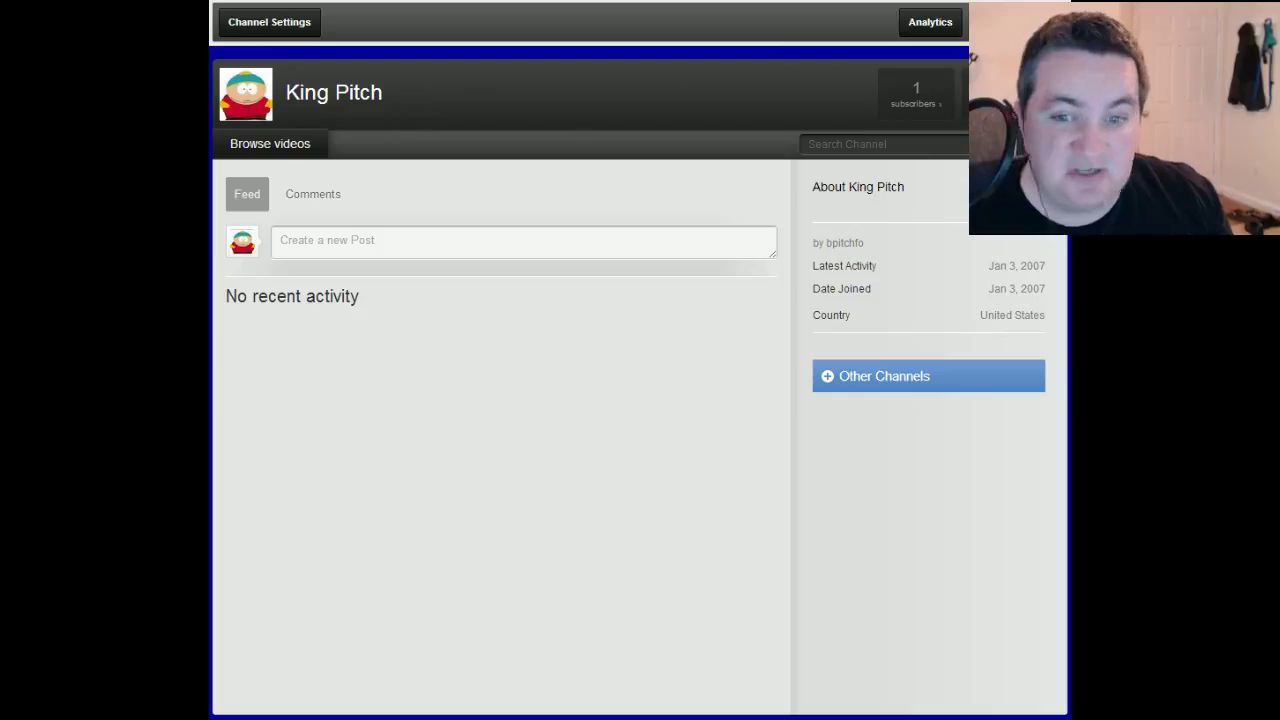
Write a description of gaming videos: Minecraft, Call of Duty, Modern Warfare 1-2-3, Day Z, WOW, tips and tricks
click(294, 22)
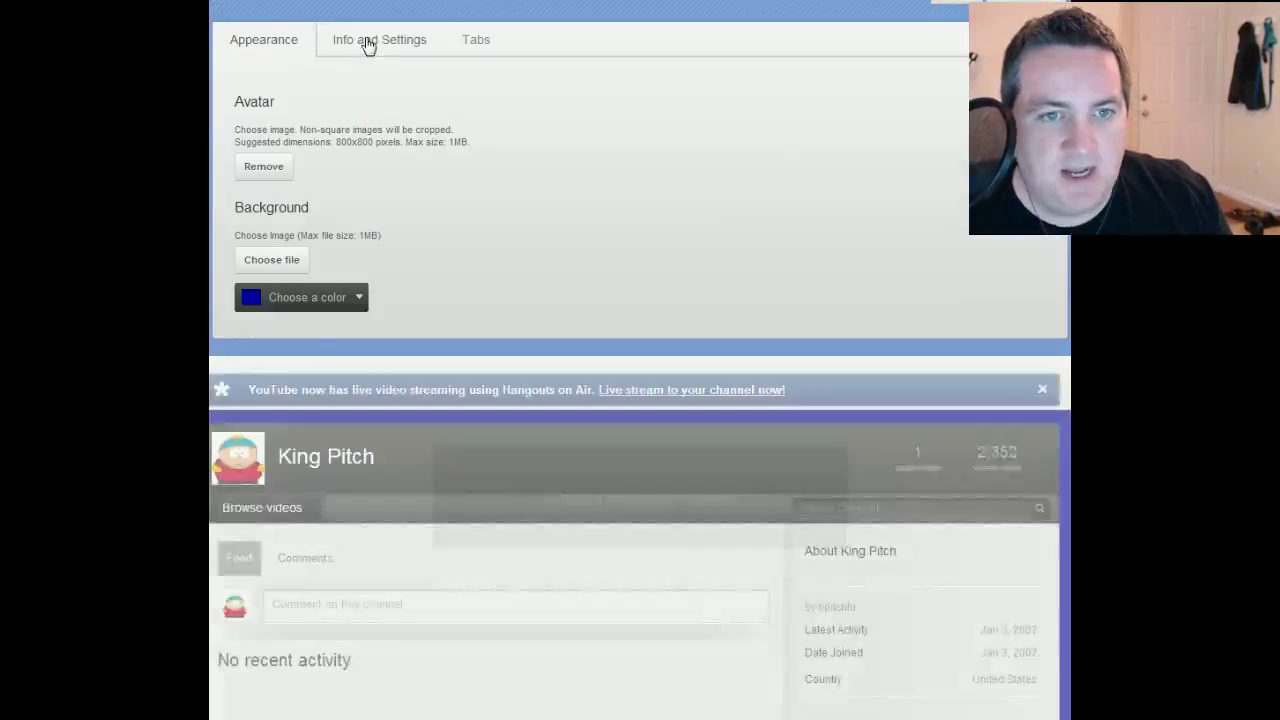
click(372, 42)
click(300, 207)
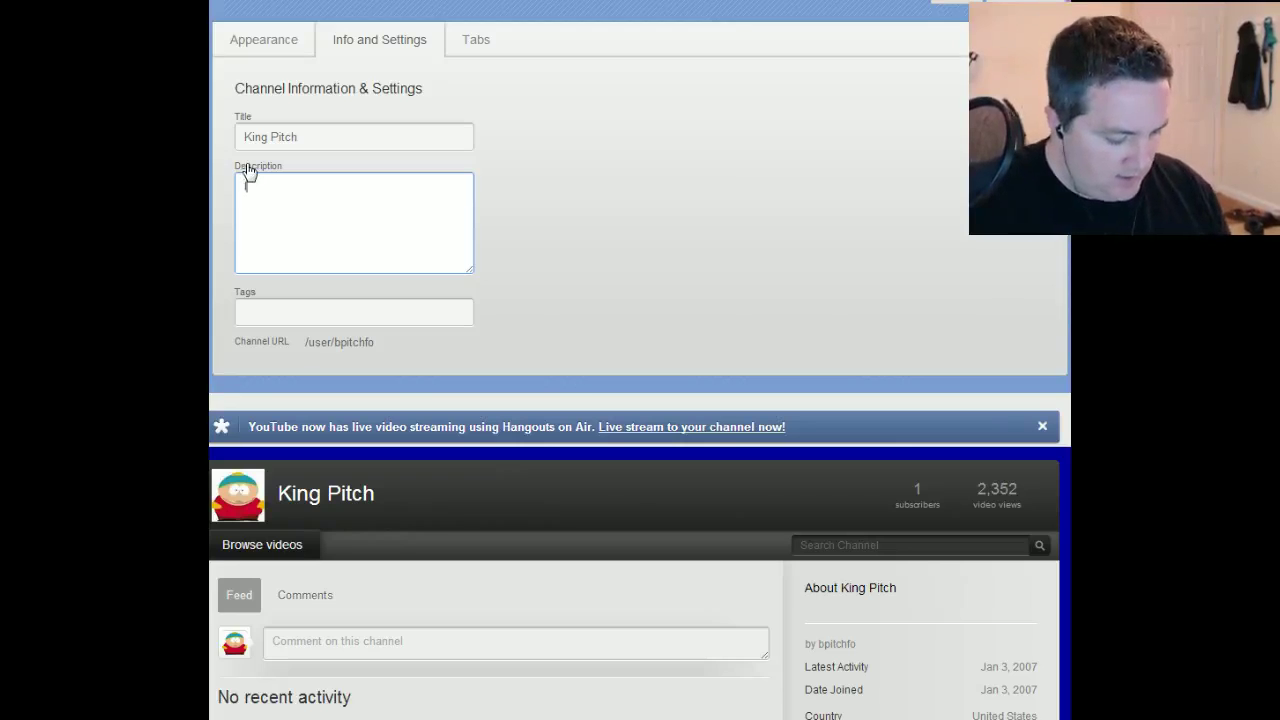
text(I post)
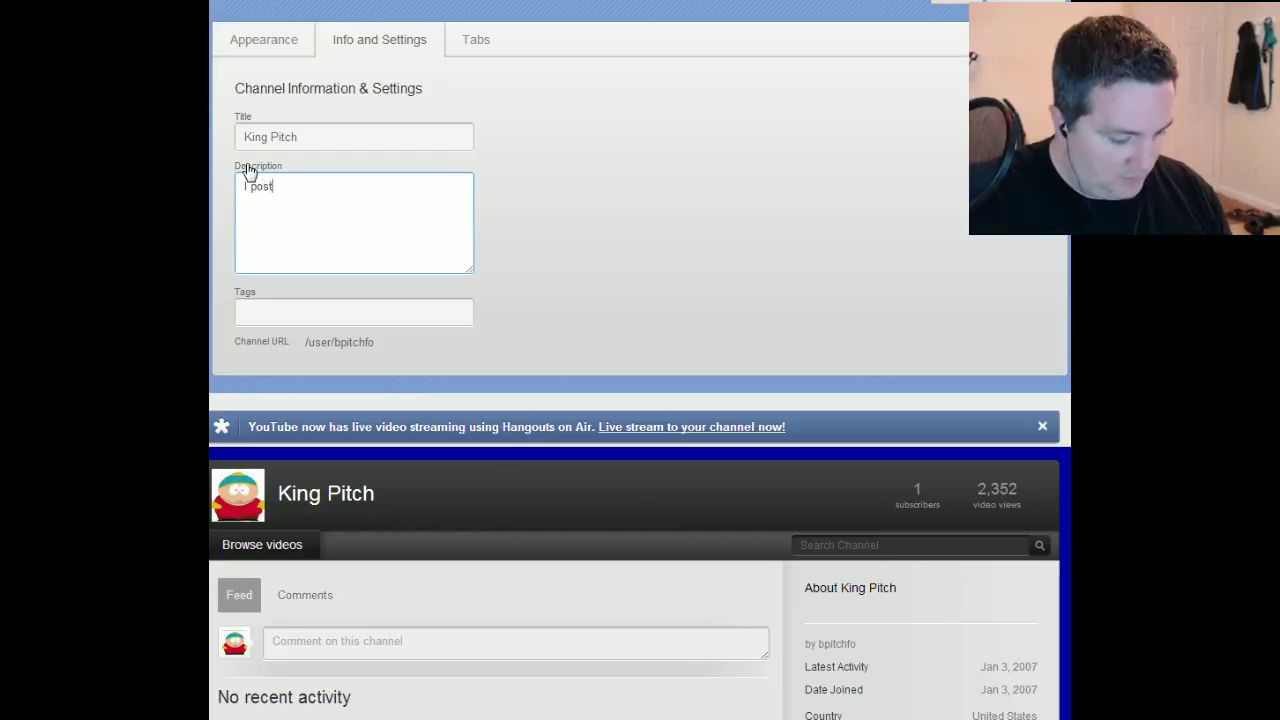
text( gaming videos)
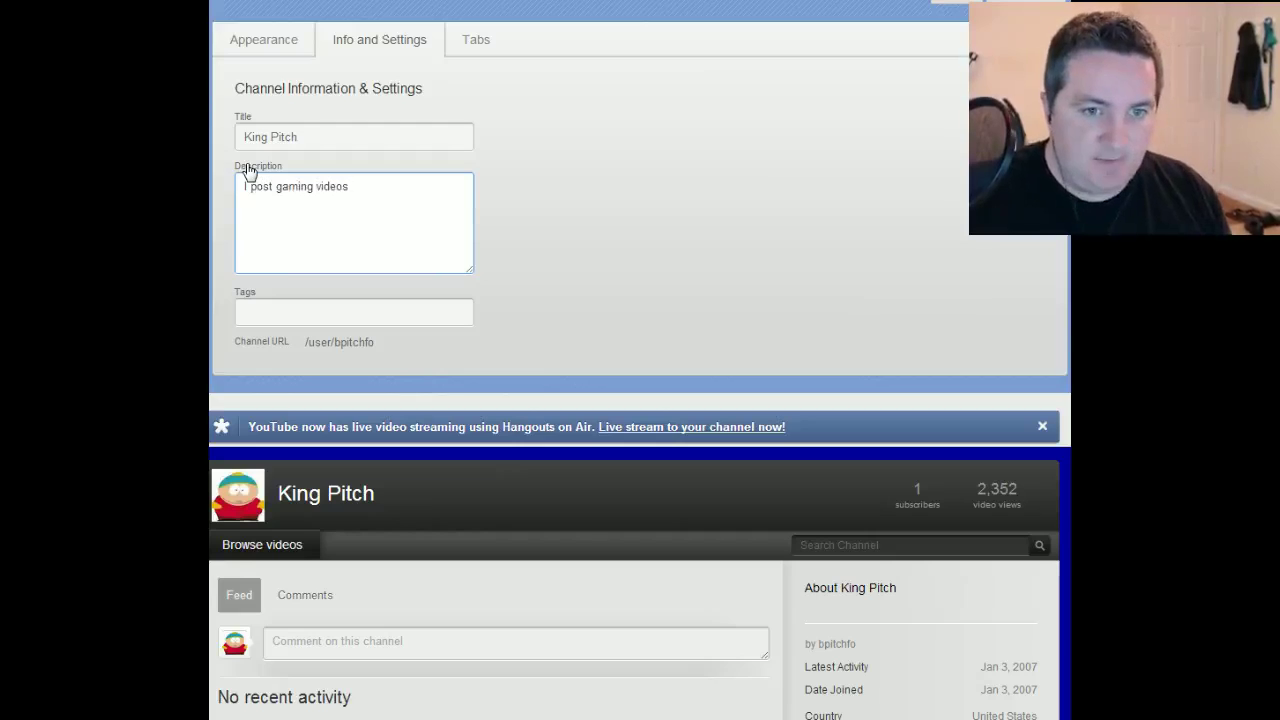
text( of Mine)
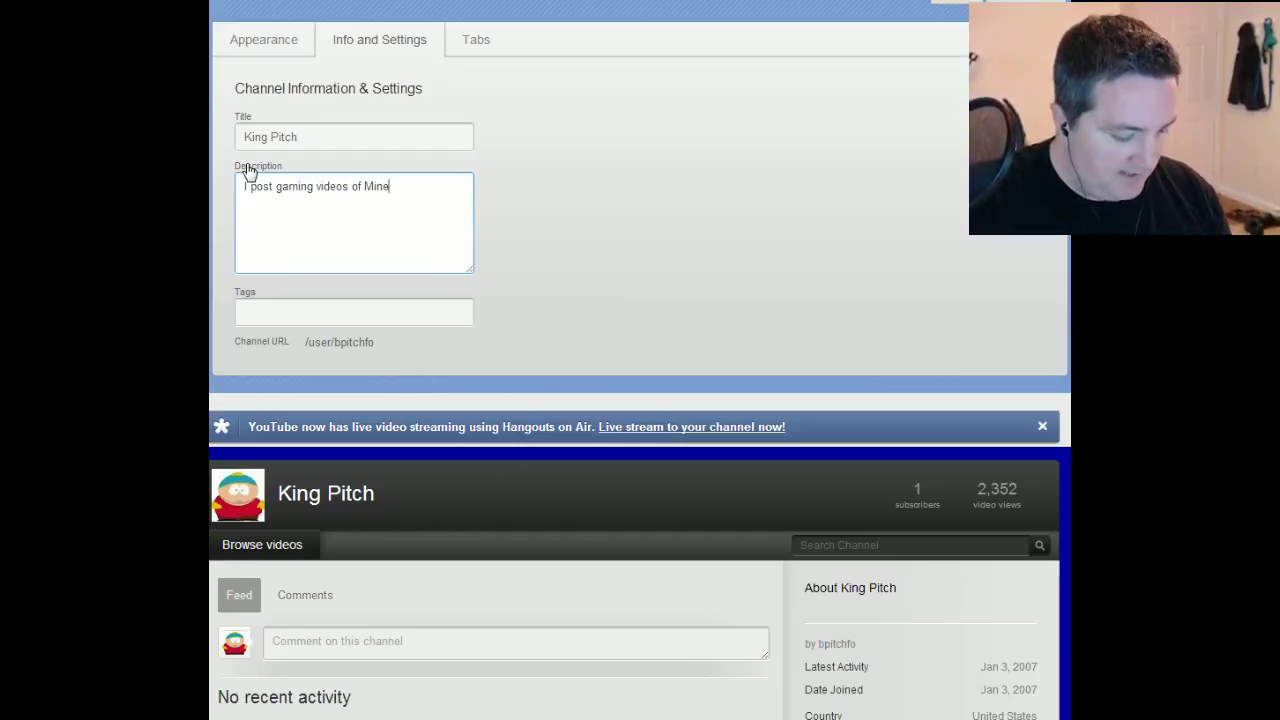
text(craft, )
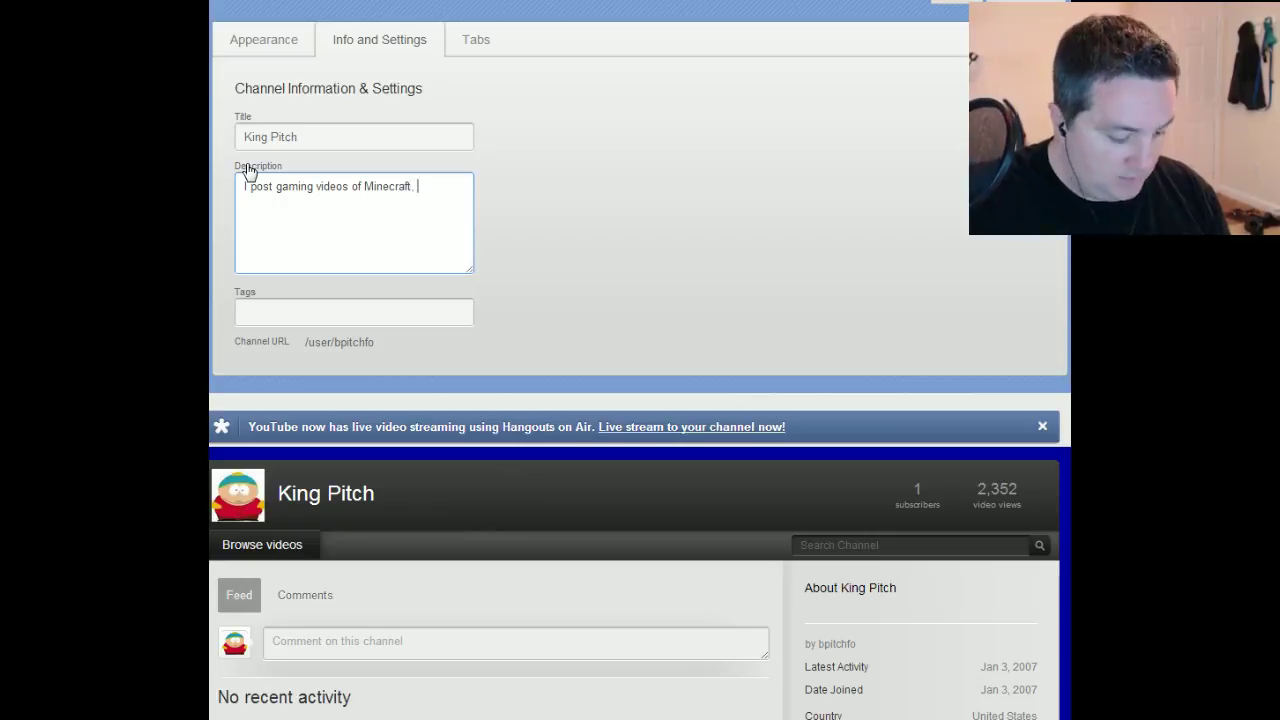
text(Call of )
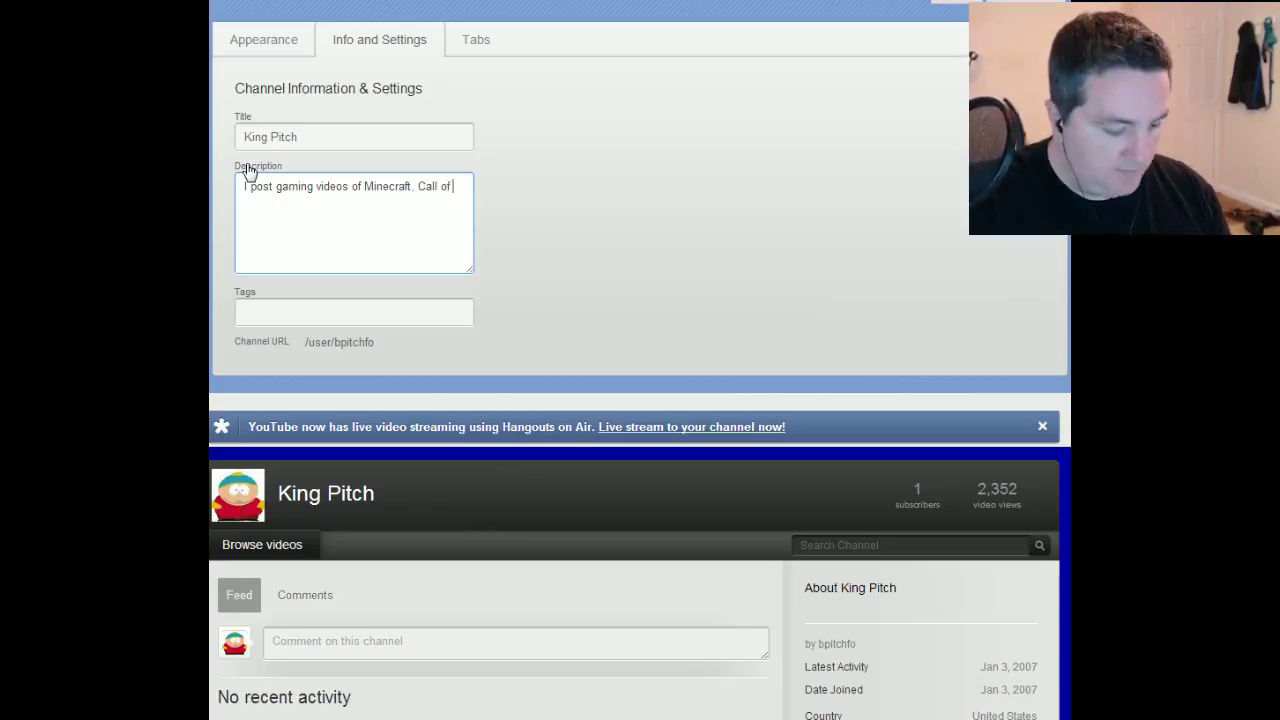
text(Duty)
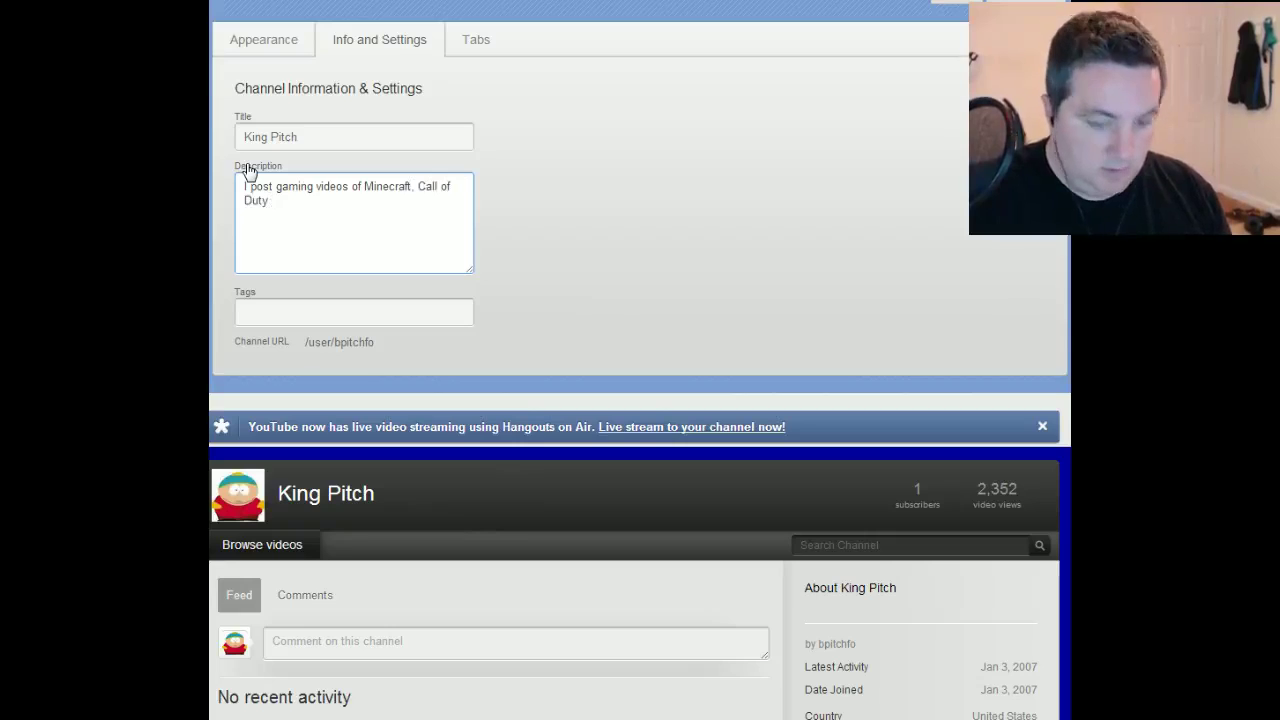
text(, Modern )
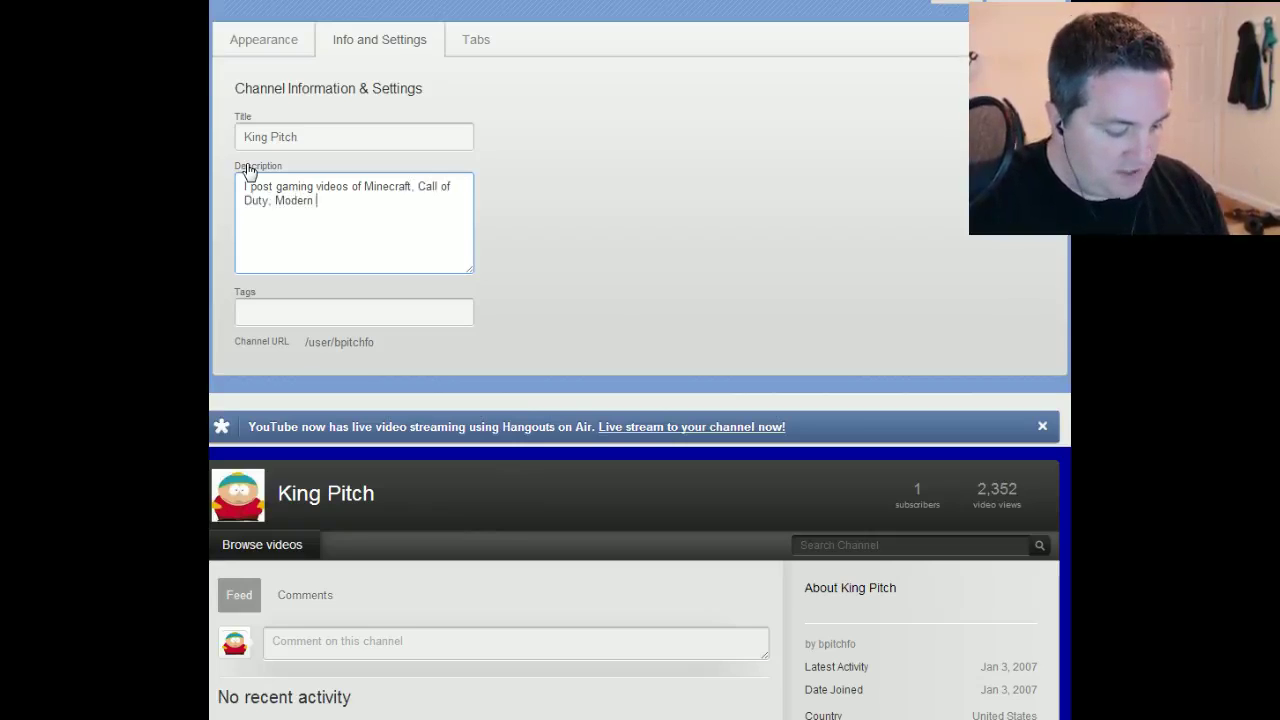
text(waraft)
key(BackSpace)
key(BackSpace)
key(BackSpace)
key(BackSpace)
key(BackSpace)
key(BackSpace)
key(BackSpace)
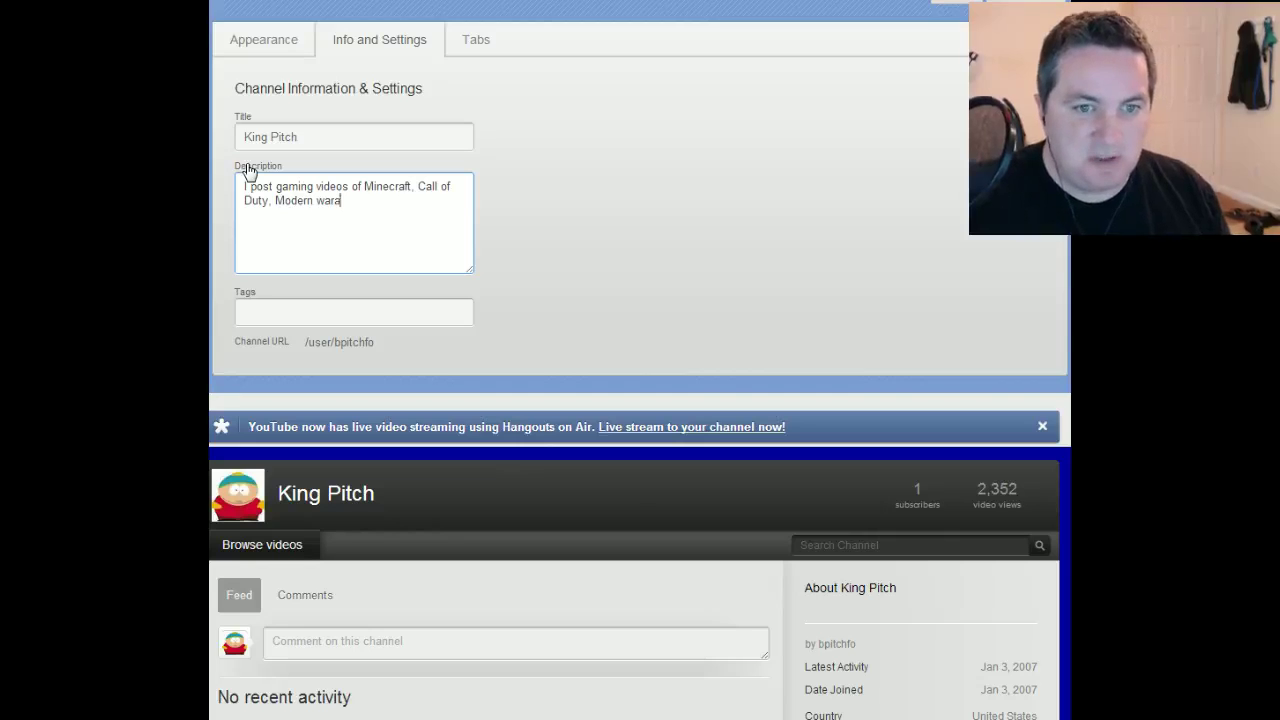
text(Warafe)
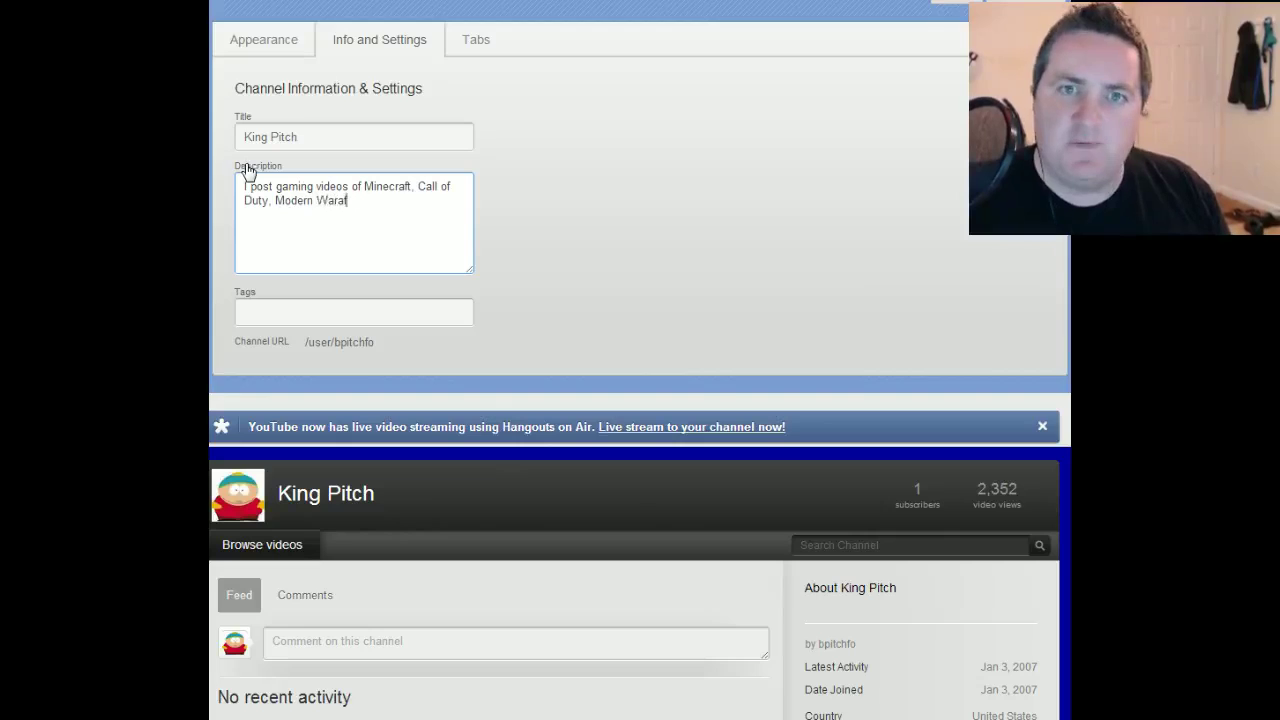
key(BackSpace)
text(fa)
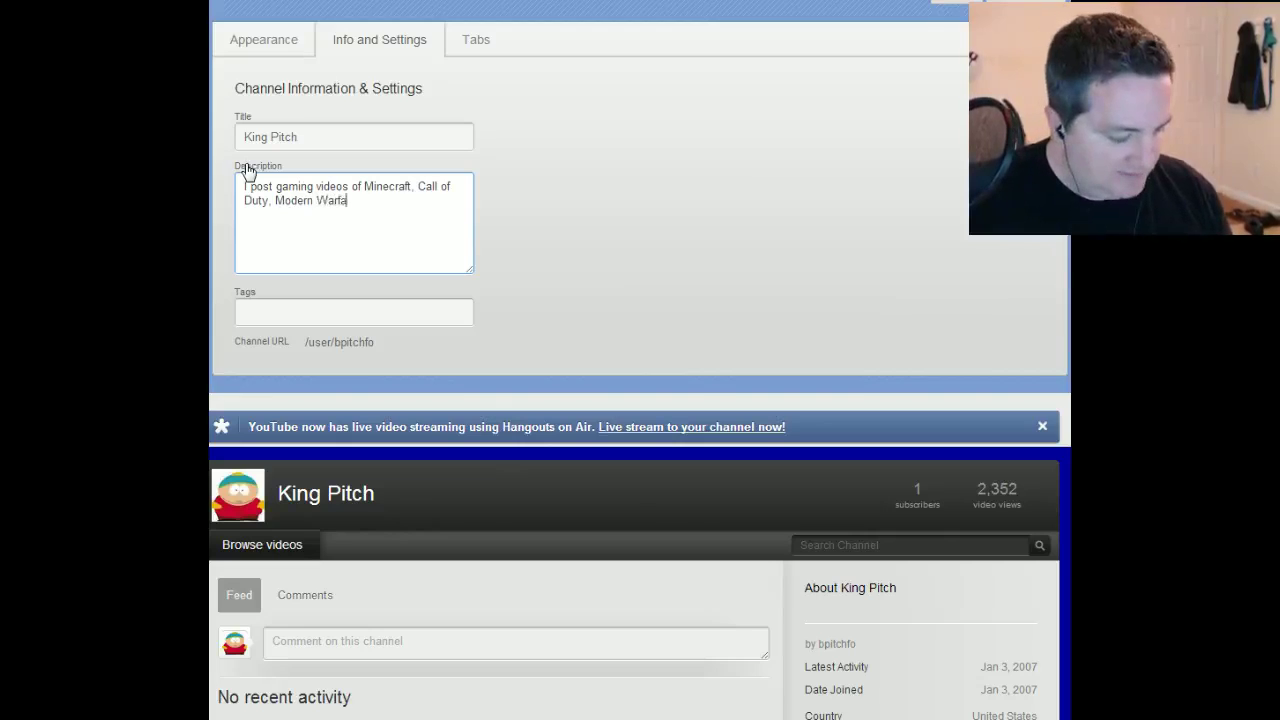
text(re 1)
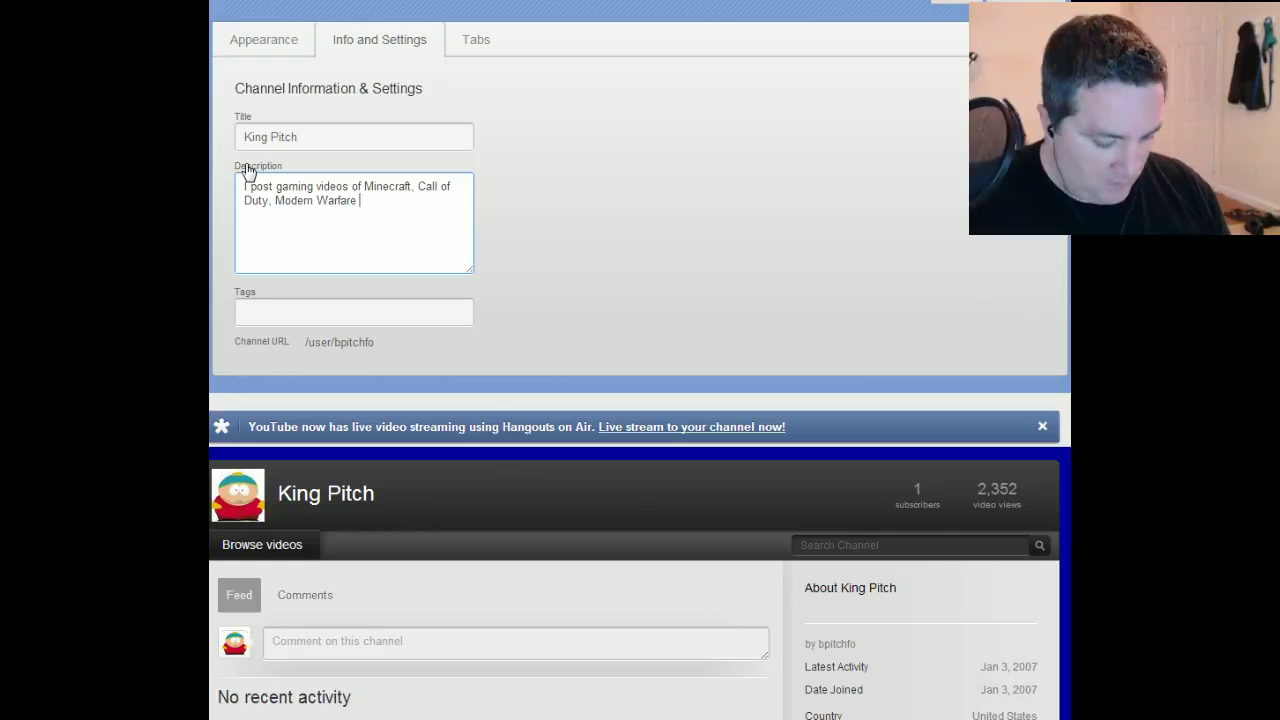
text(-2-3,)
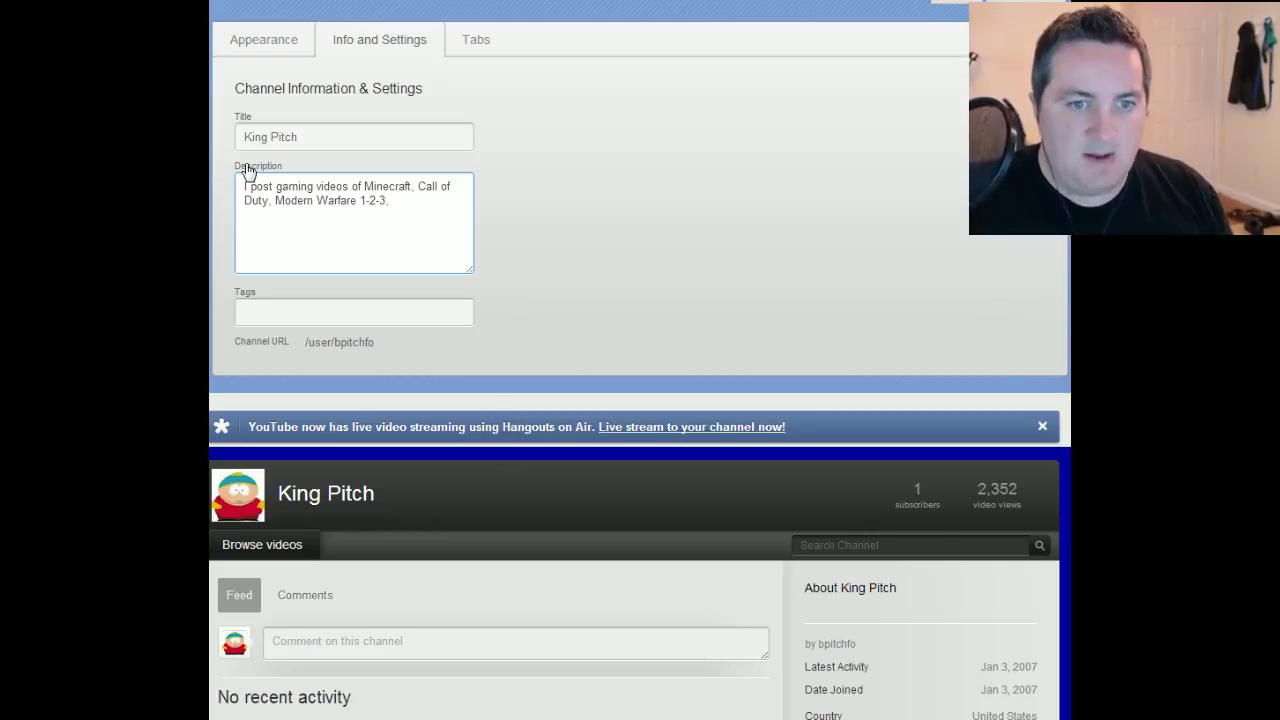
text( Day)
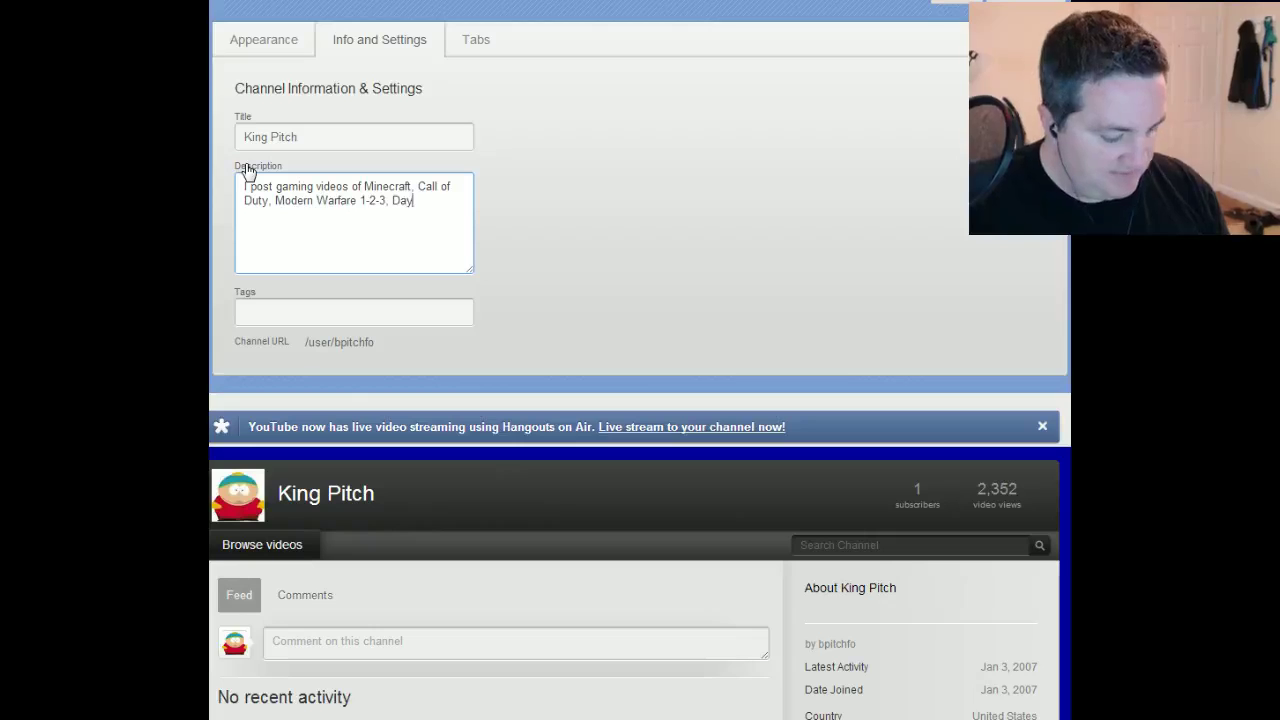
text( Z, WO)
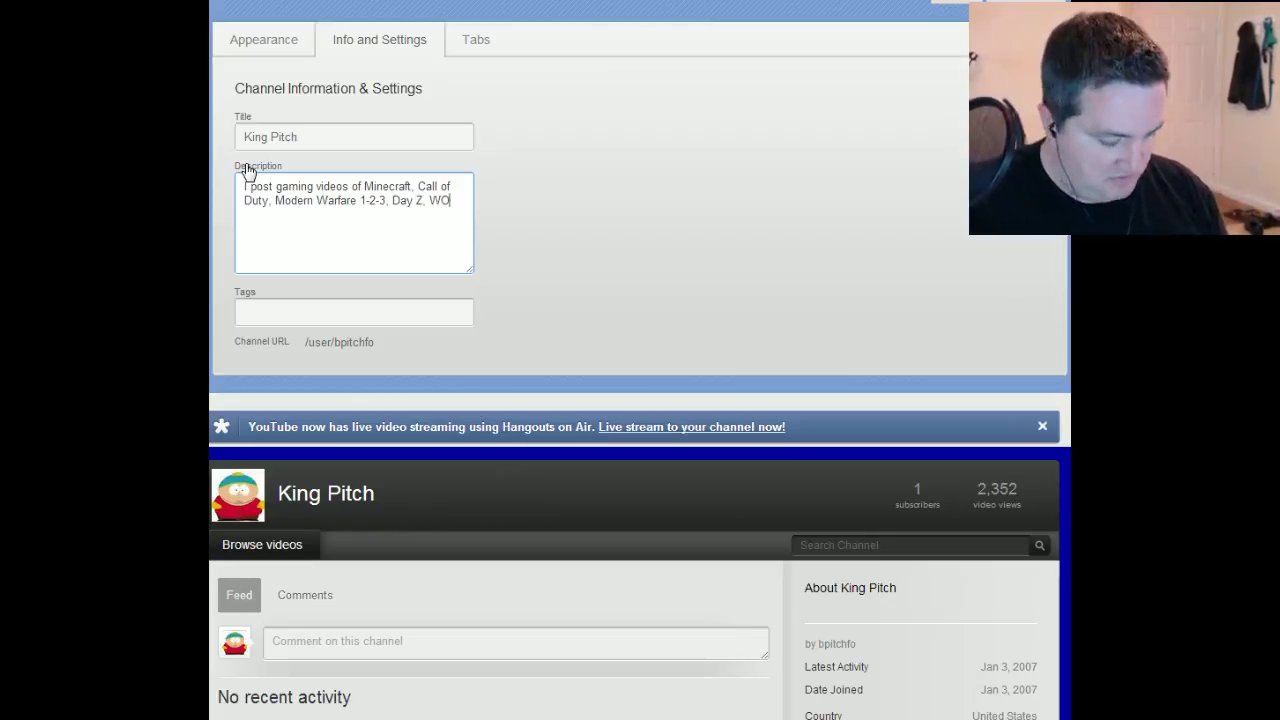
text(w, PC Gamin)
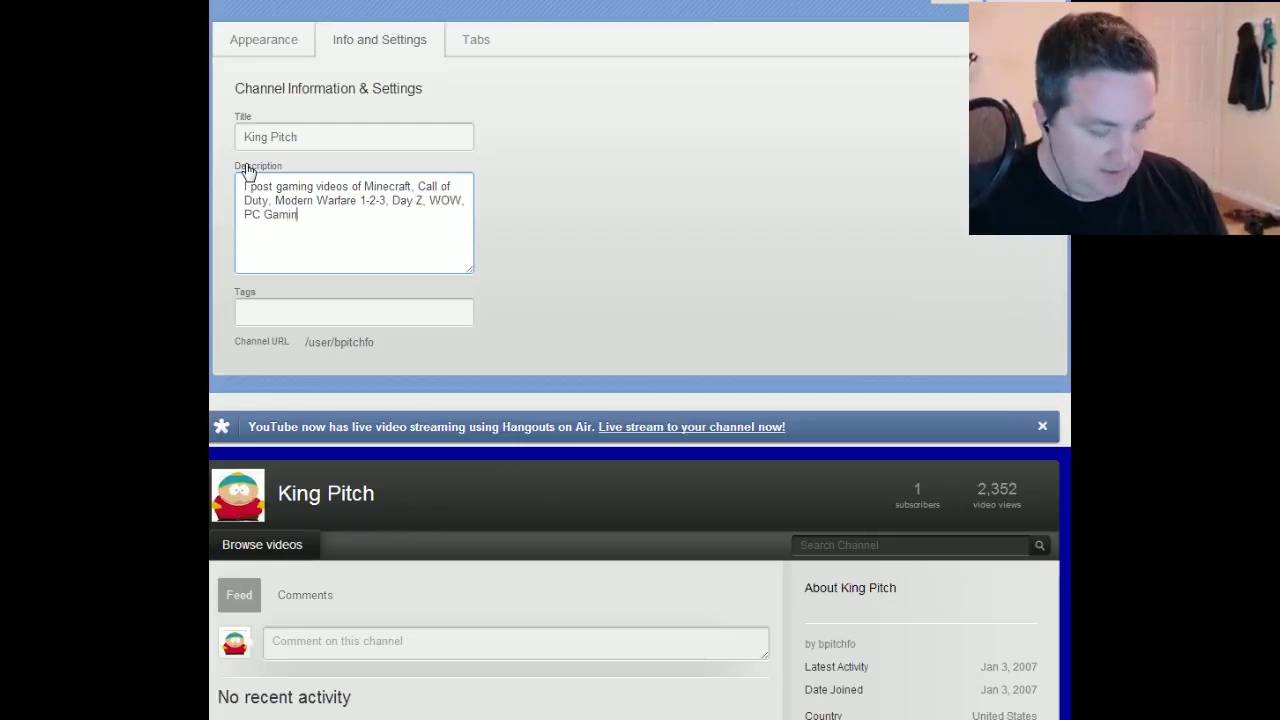
text(g,)
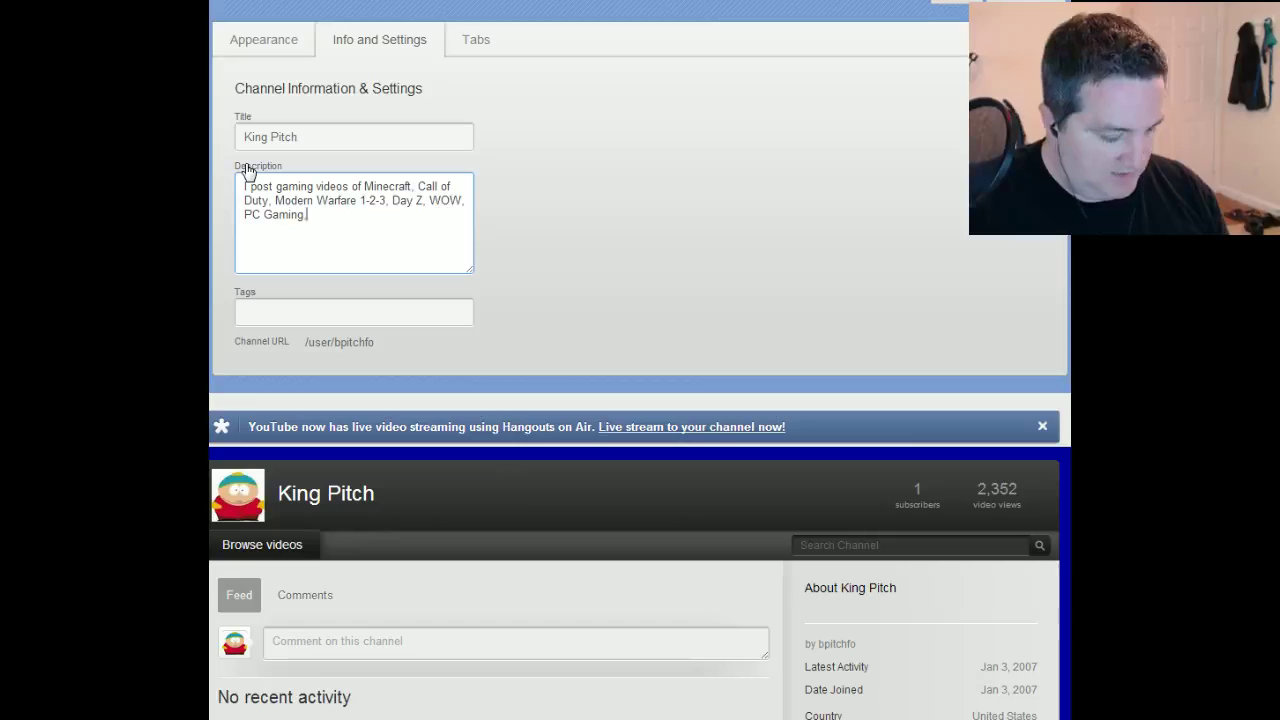
text( etc...)
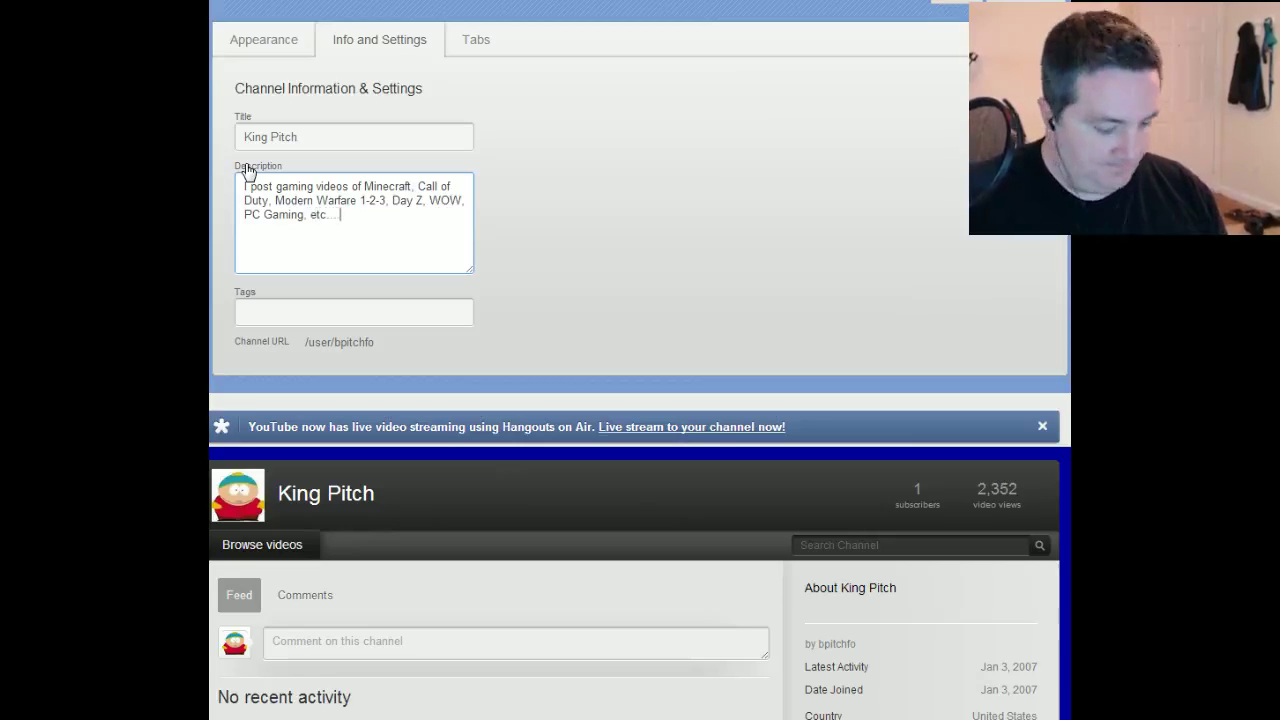
text( My vid)
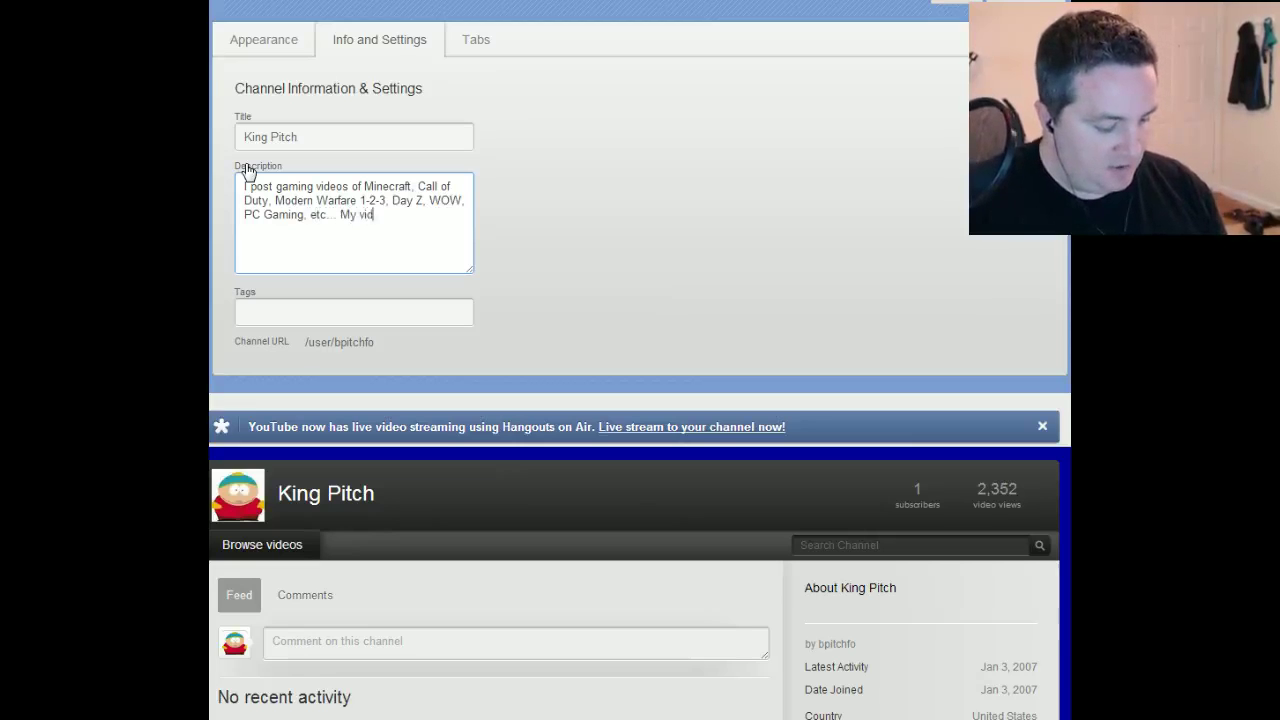
text(eos help people )
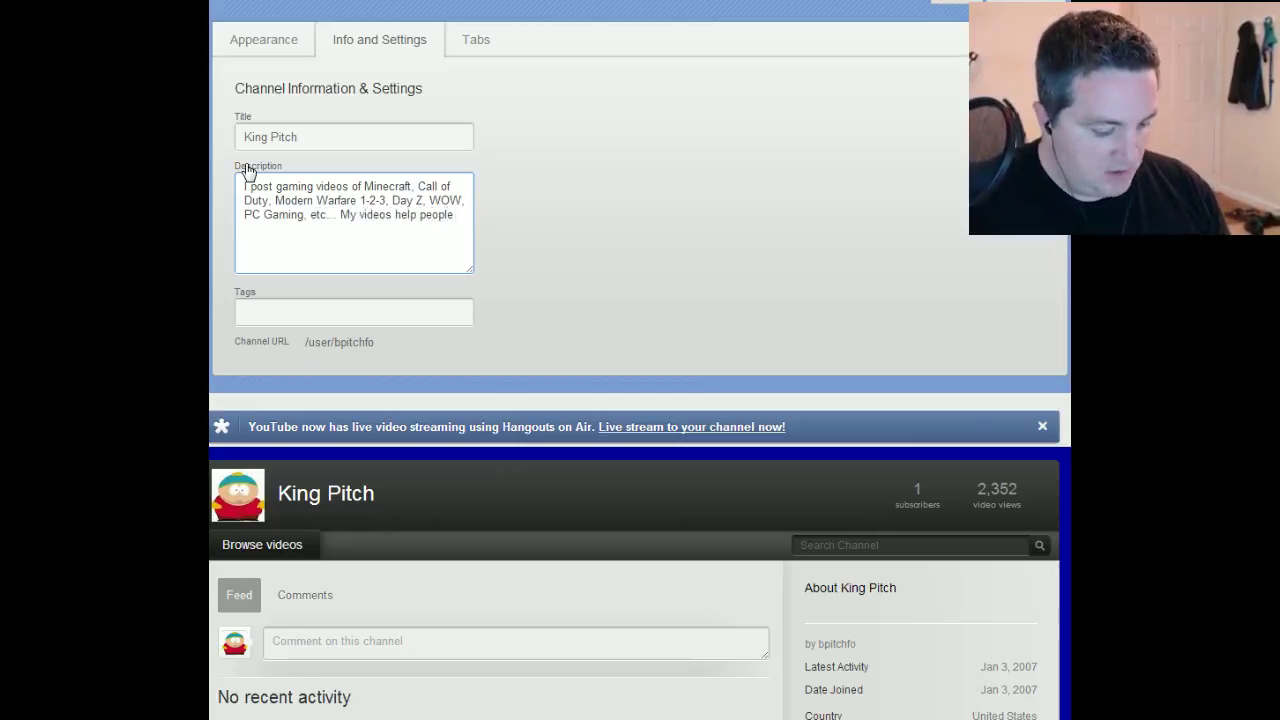
text(do wal)
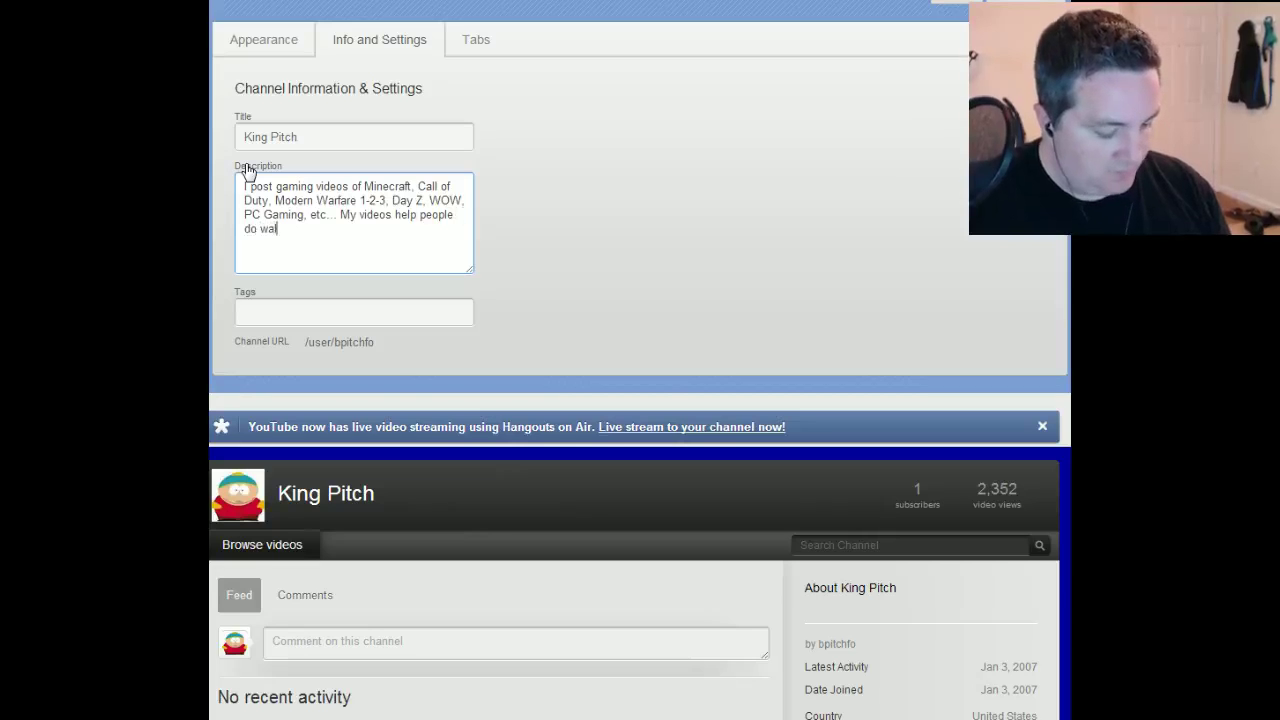
text(kthroughs and)
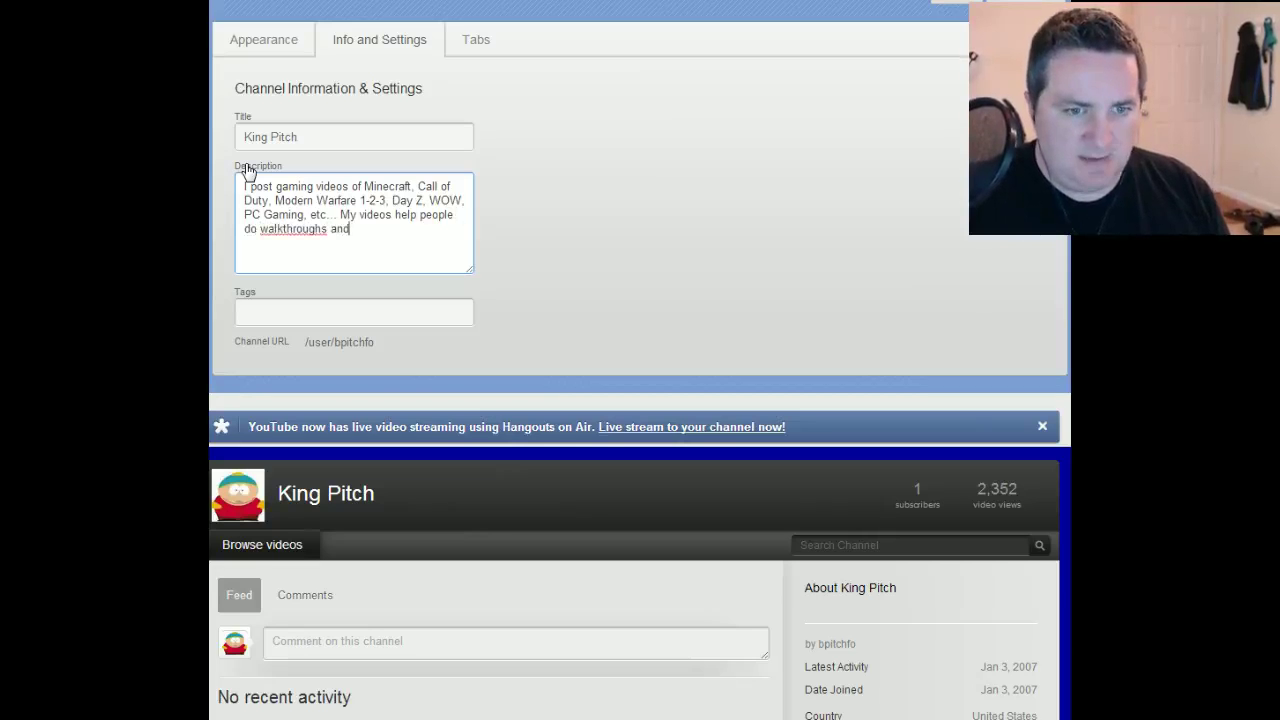
text( wit)
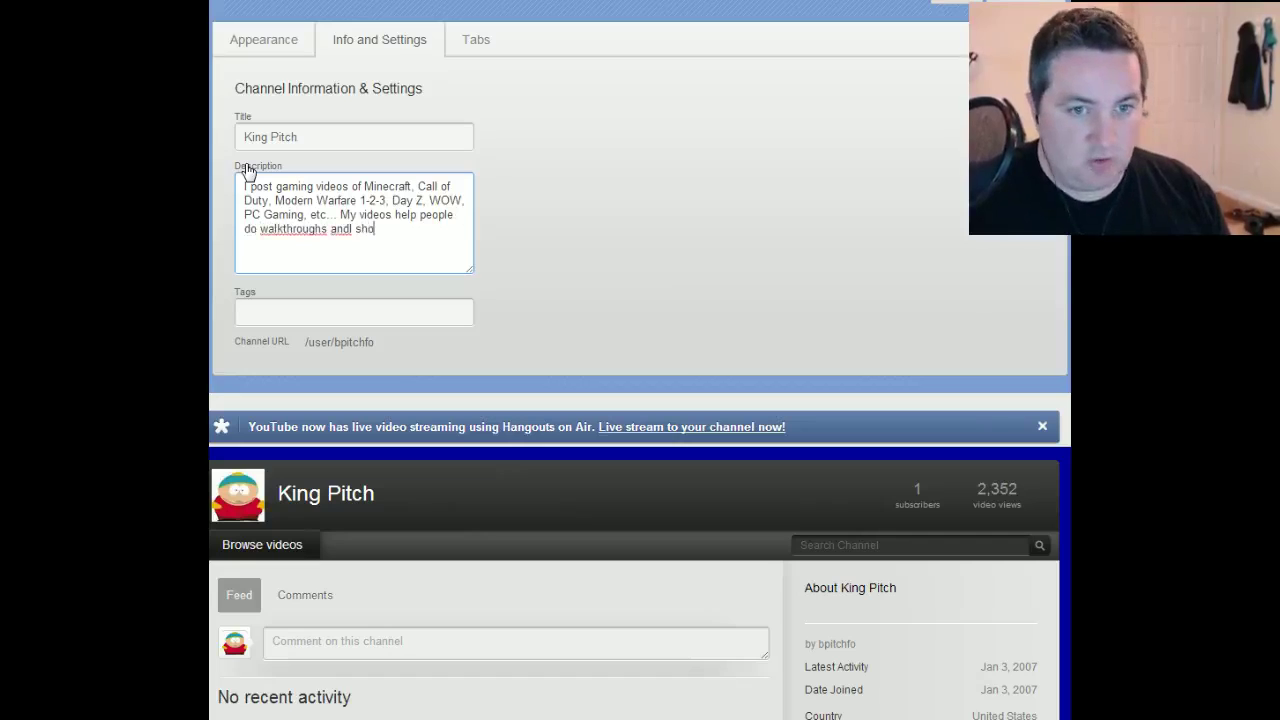
key(BackSpace)
key(BackSpace)
key(BackSpace)
text(I sho)
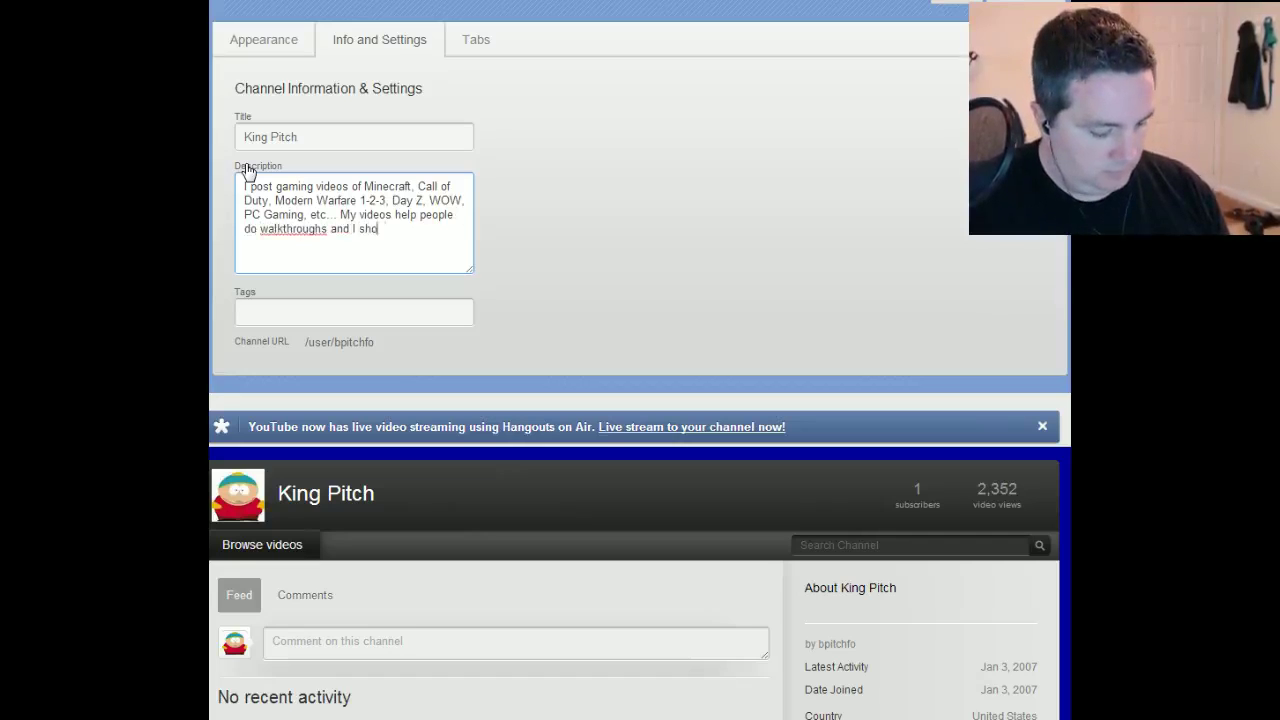
text(w Tips and)
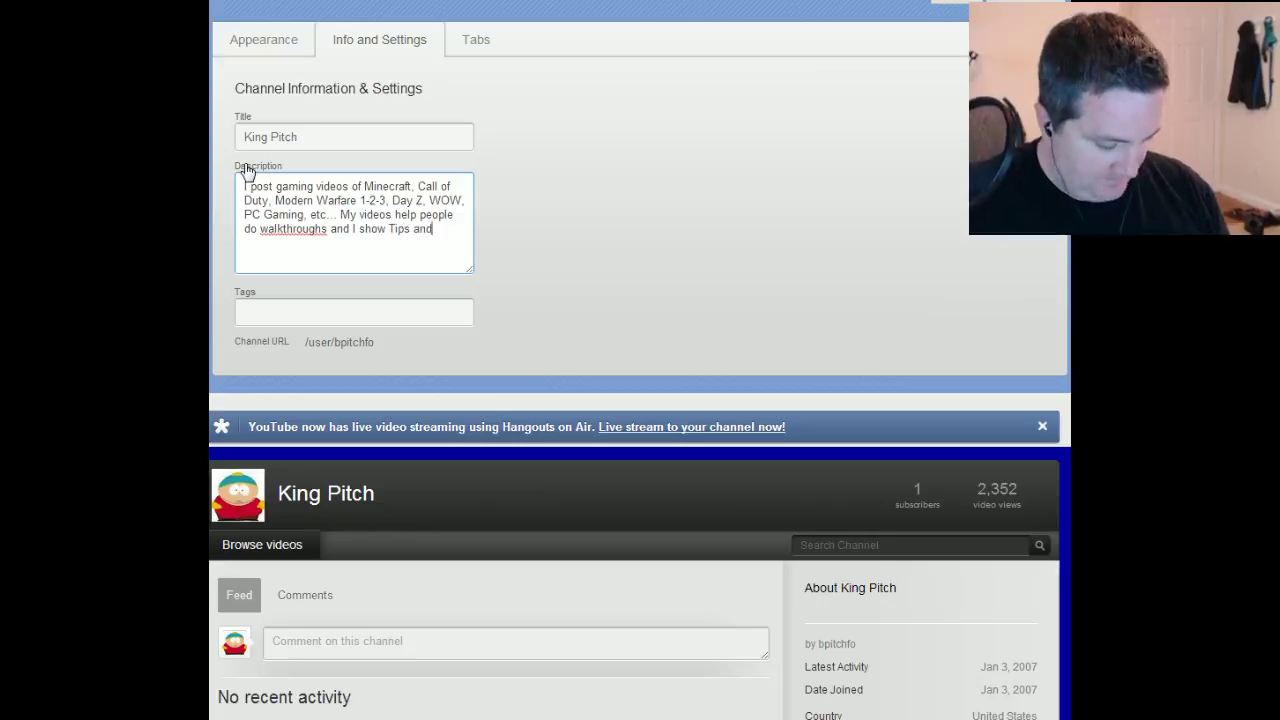
text( Tricks)
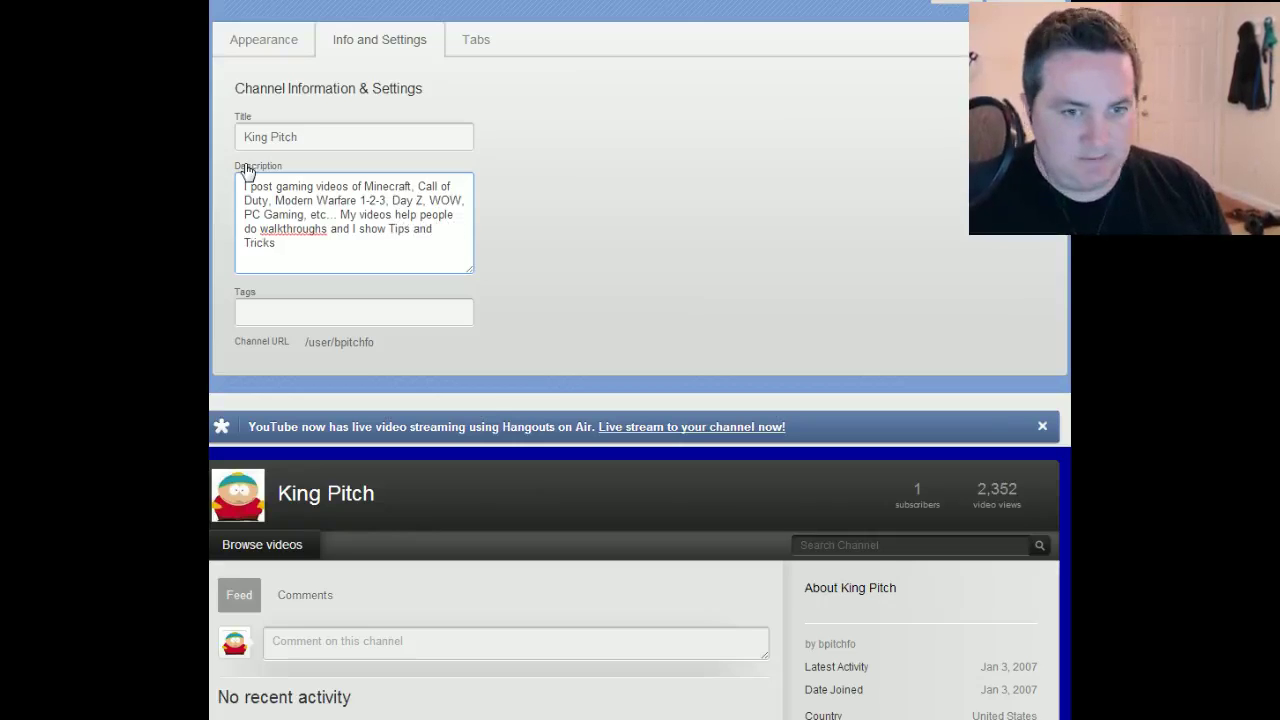
text( as well.)
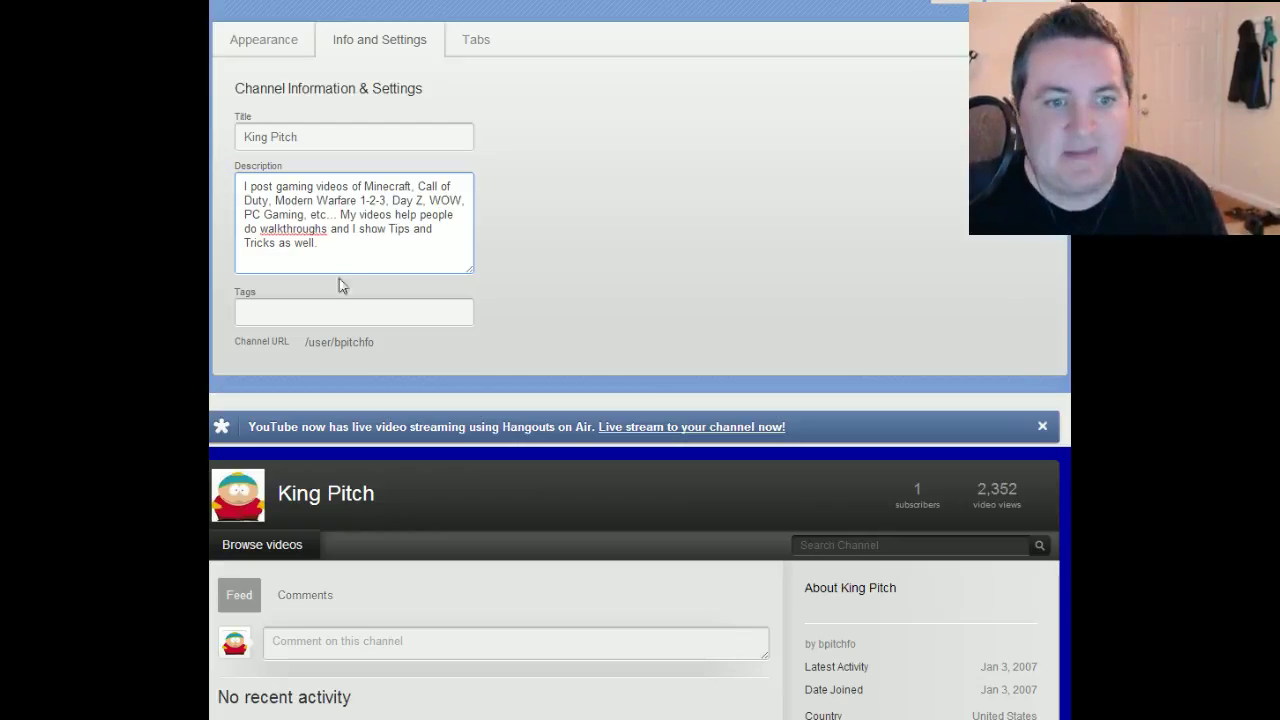
click(340, 312)
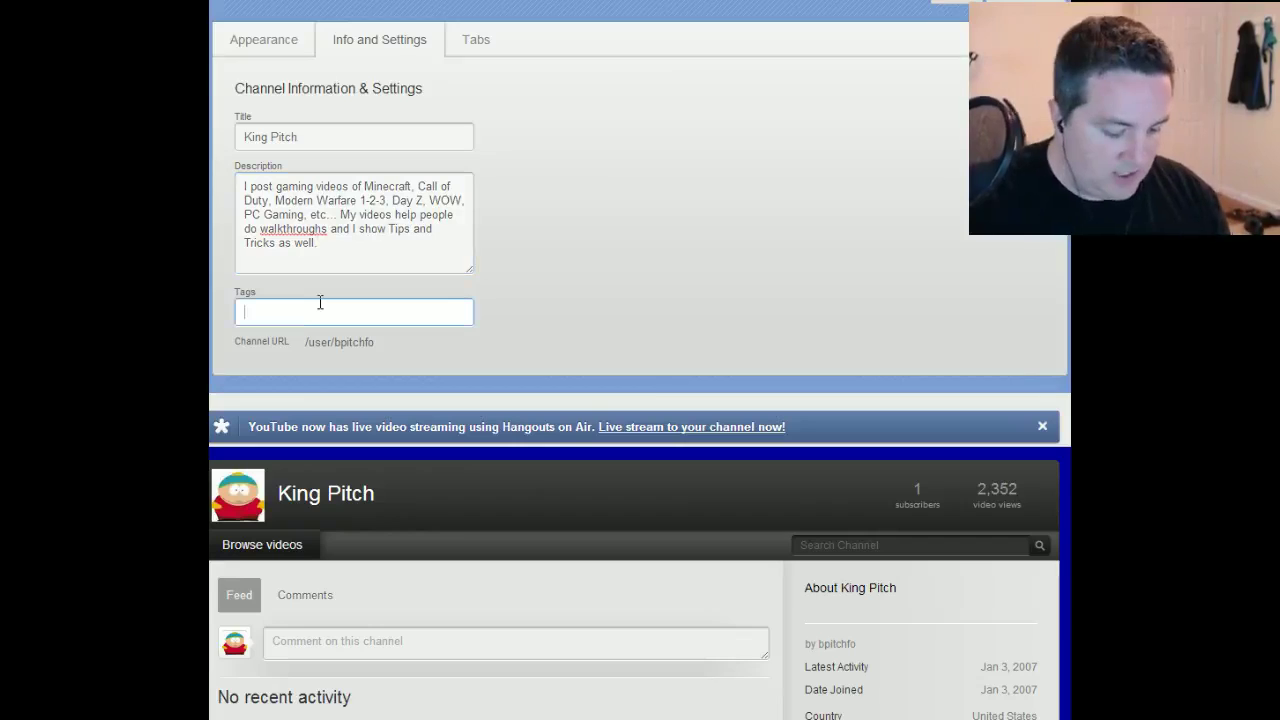
Fill the tags from the saved gaming list, including MW3, Minecraft and 'Black Ops 2'
text(")
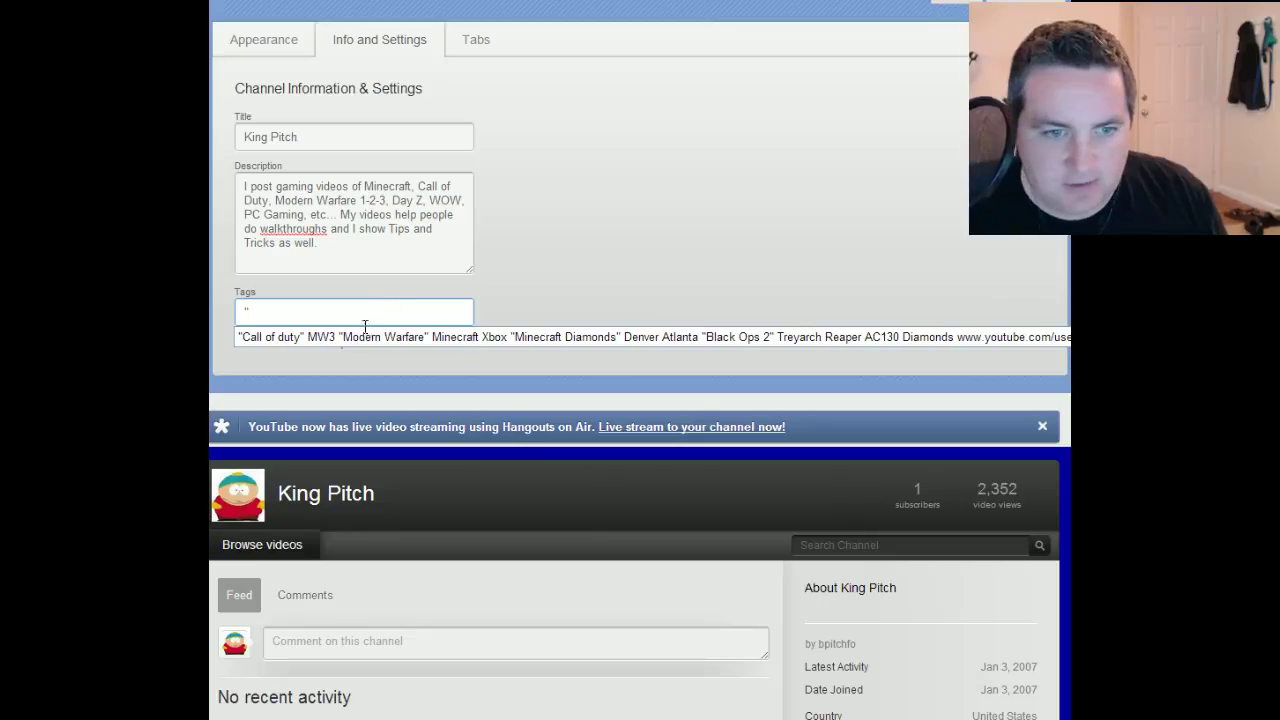
click(293, 342)
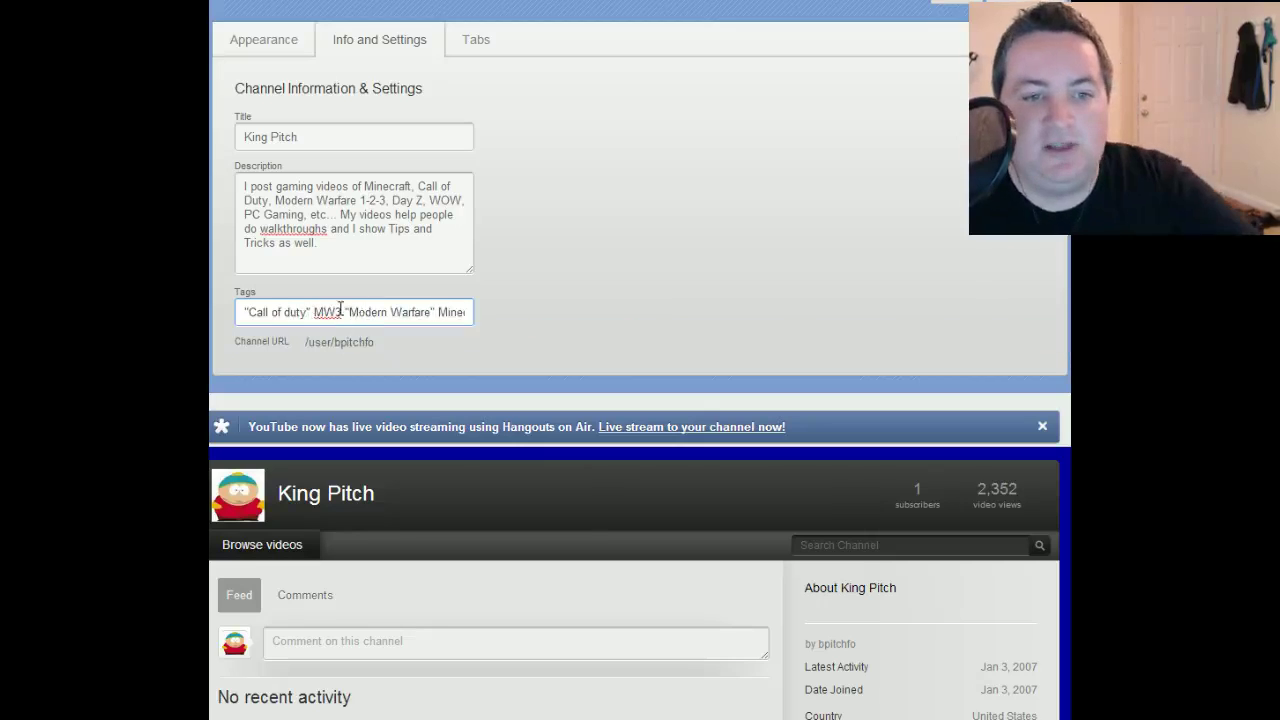
click(460, 310)
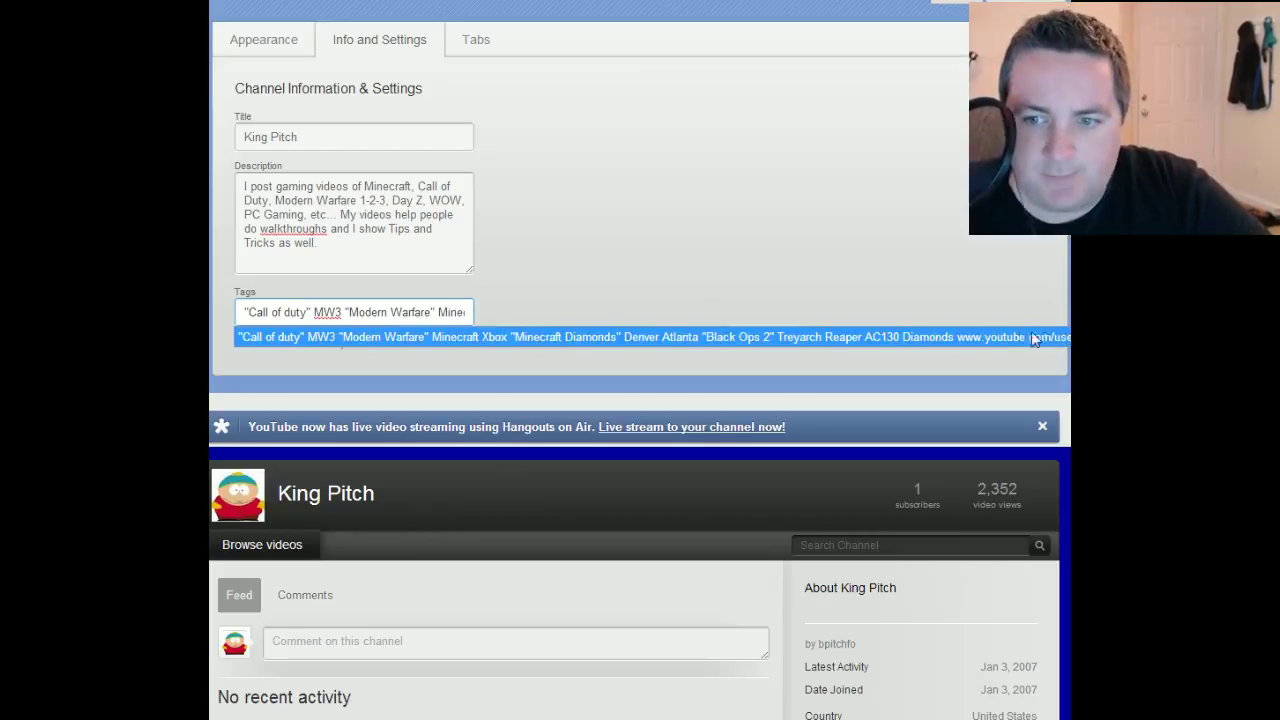
click(623, 231)
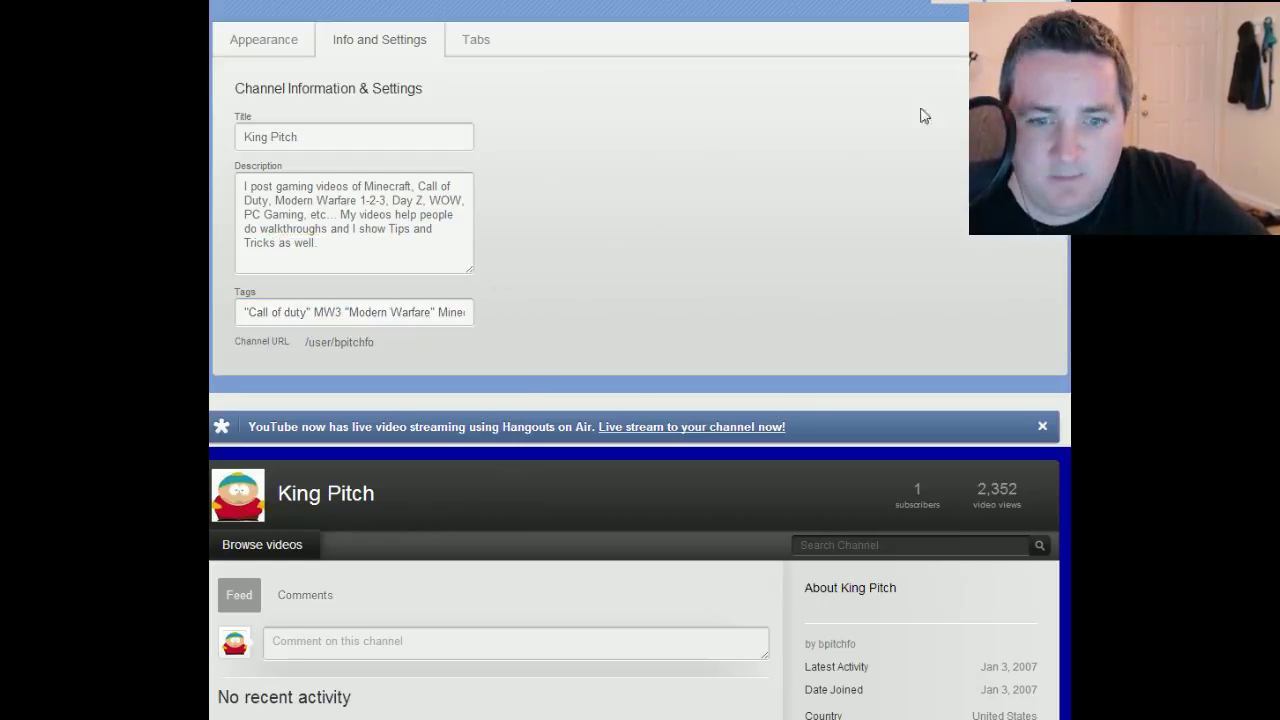
click(478, 40)
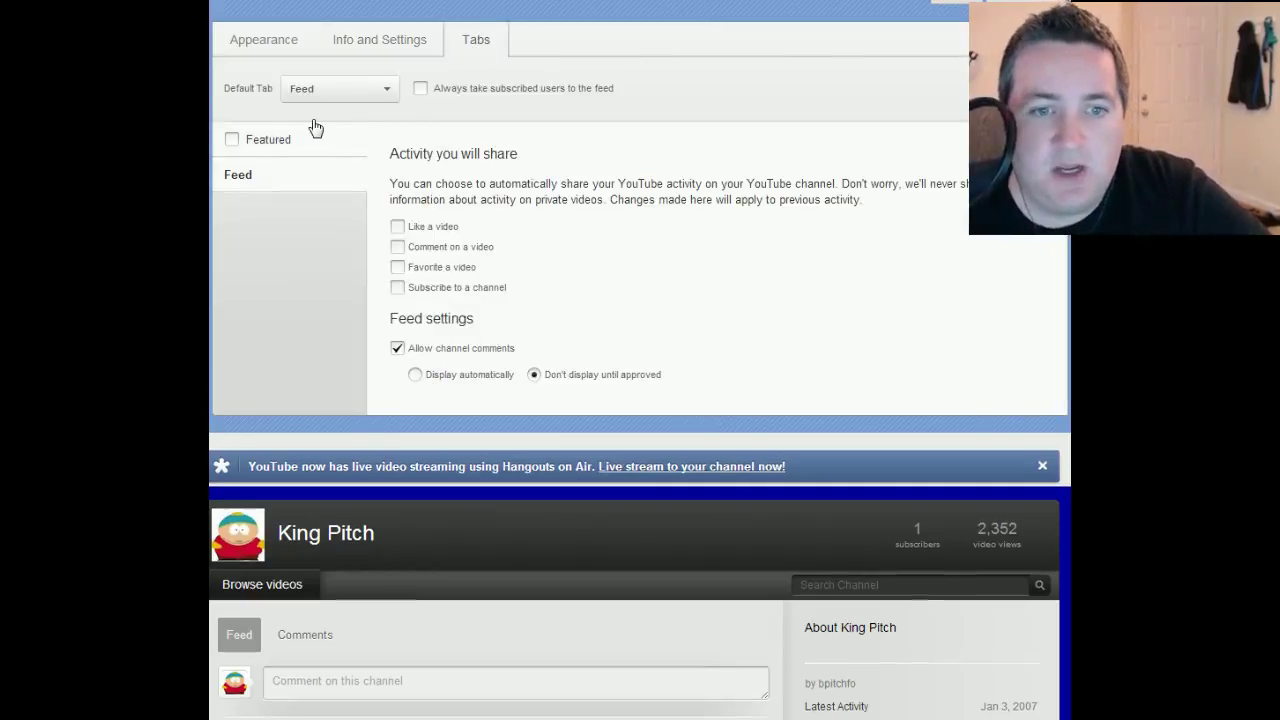
Enable the Featured tab with the Everything layout and click Done to save
click(234, 139)
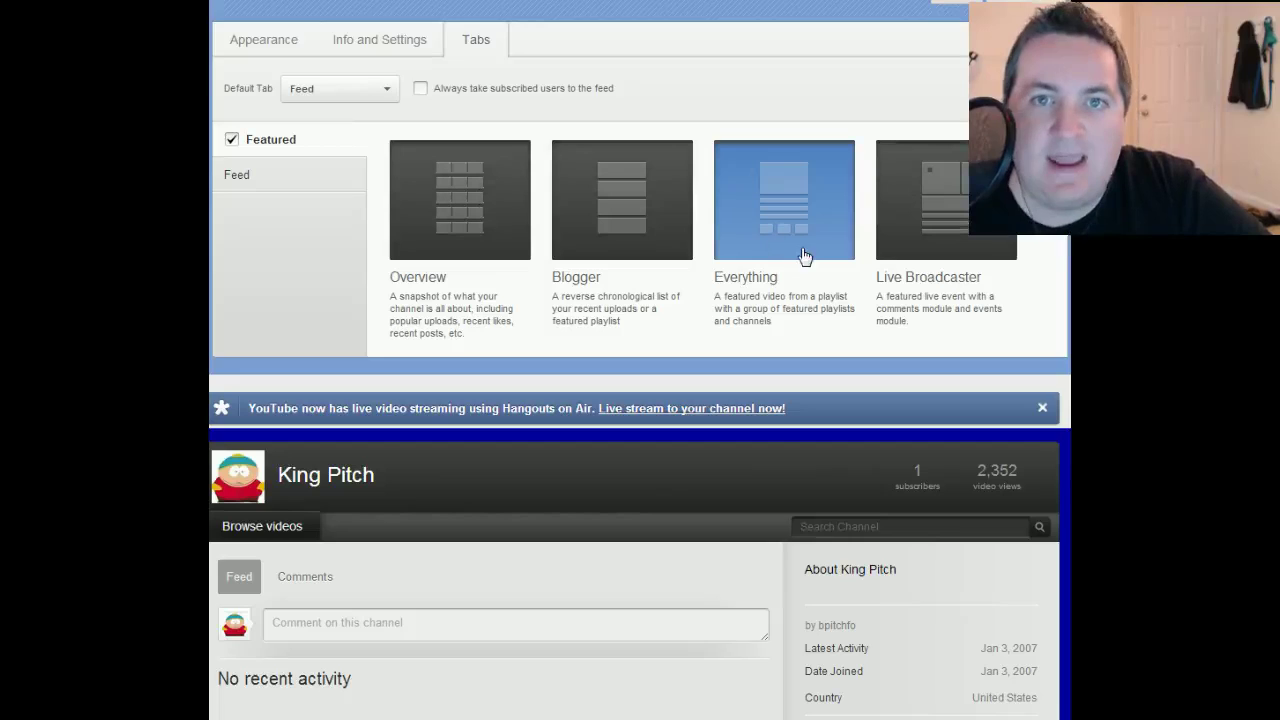
click(600, 220)
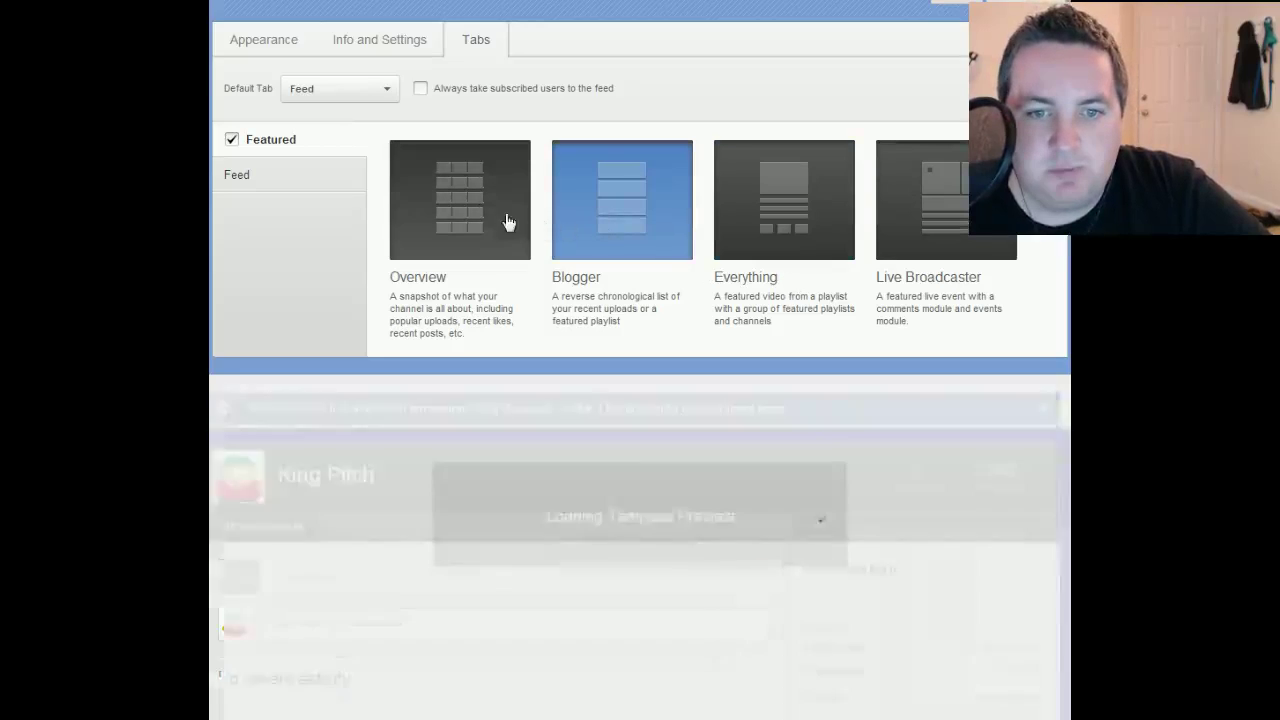
click(475, 214)
click(806, 206)
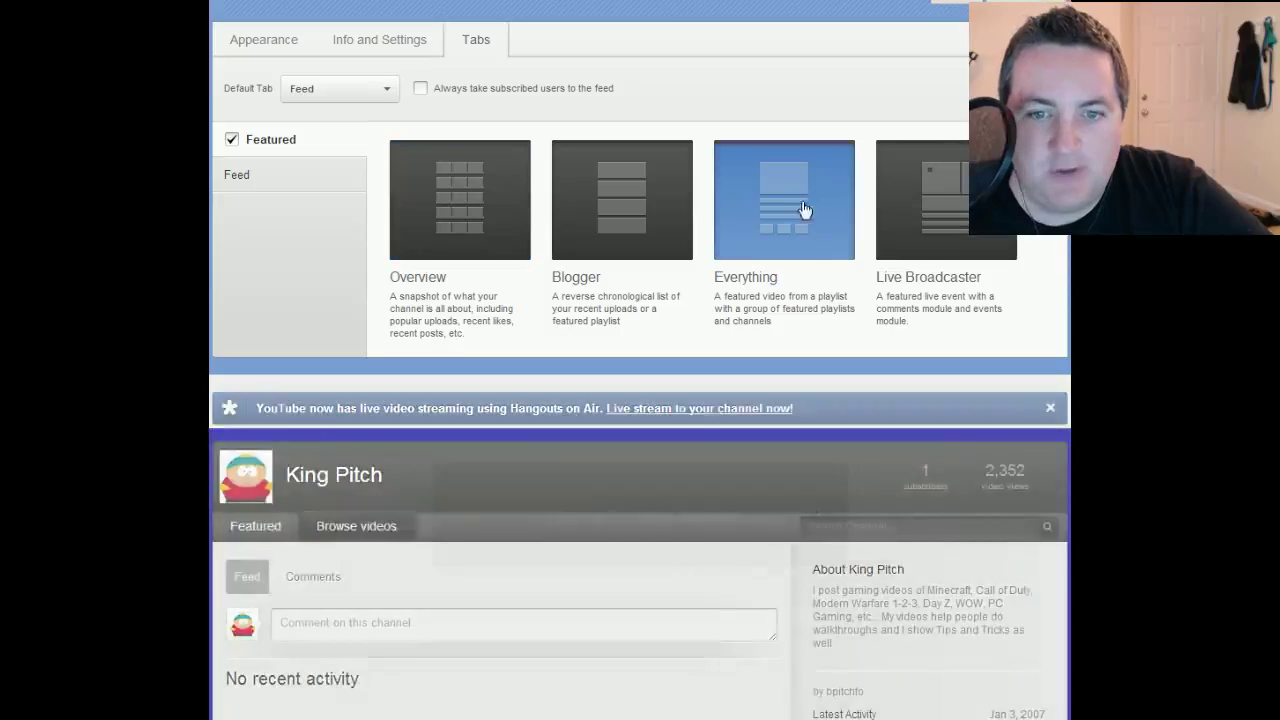
scroll(984, 470, down, 3)
scroll(984, 472, down, 3)
scroll(720, 360, up, 2)
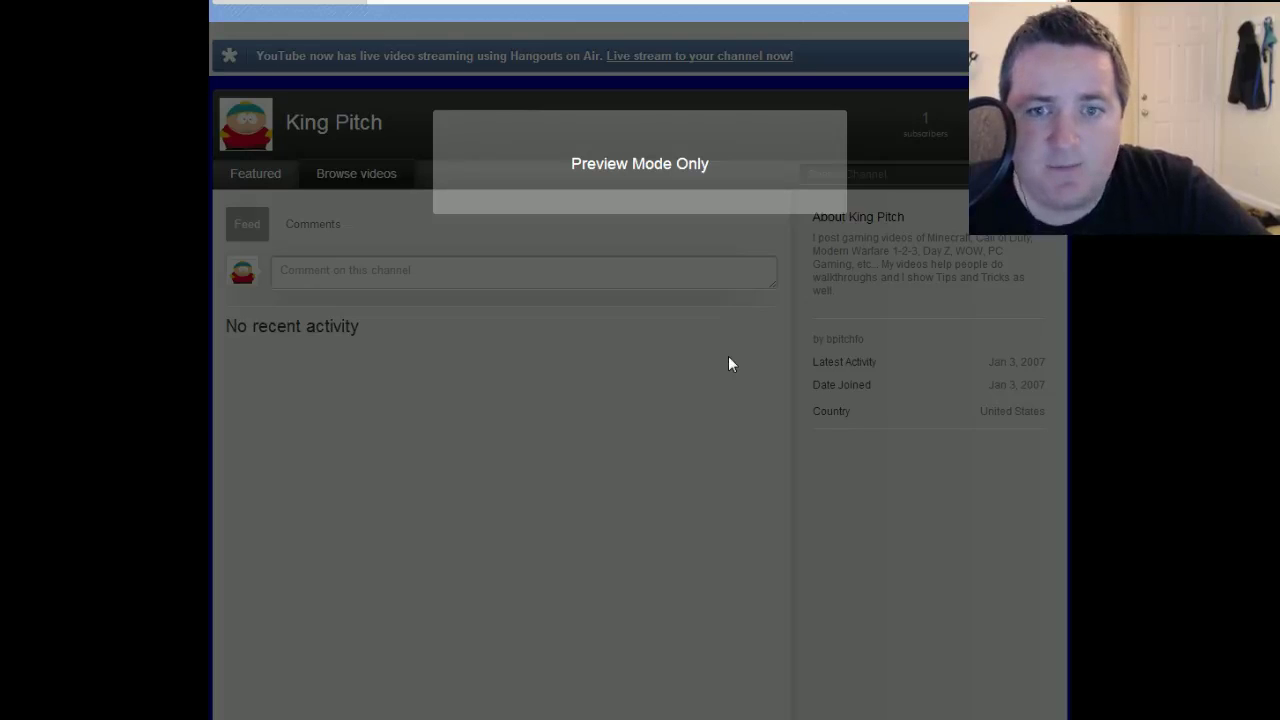
click(1035, 205)
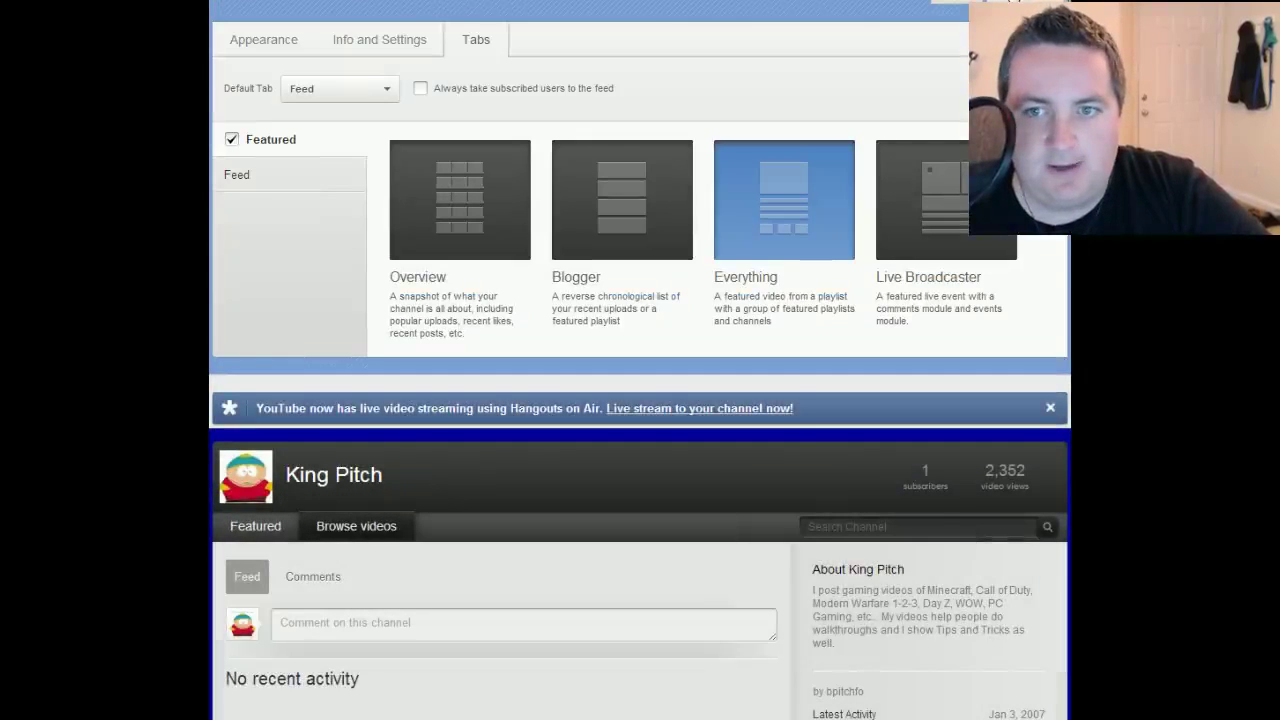
click(868, 282)
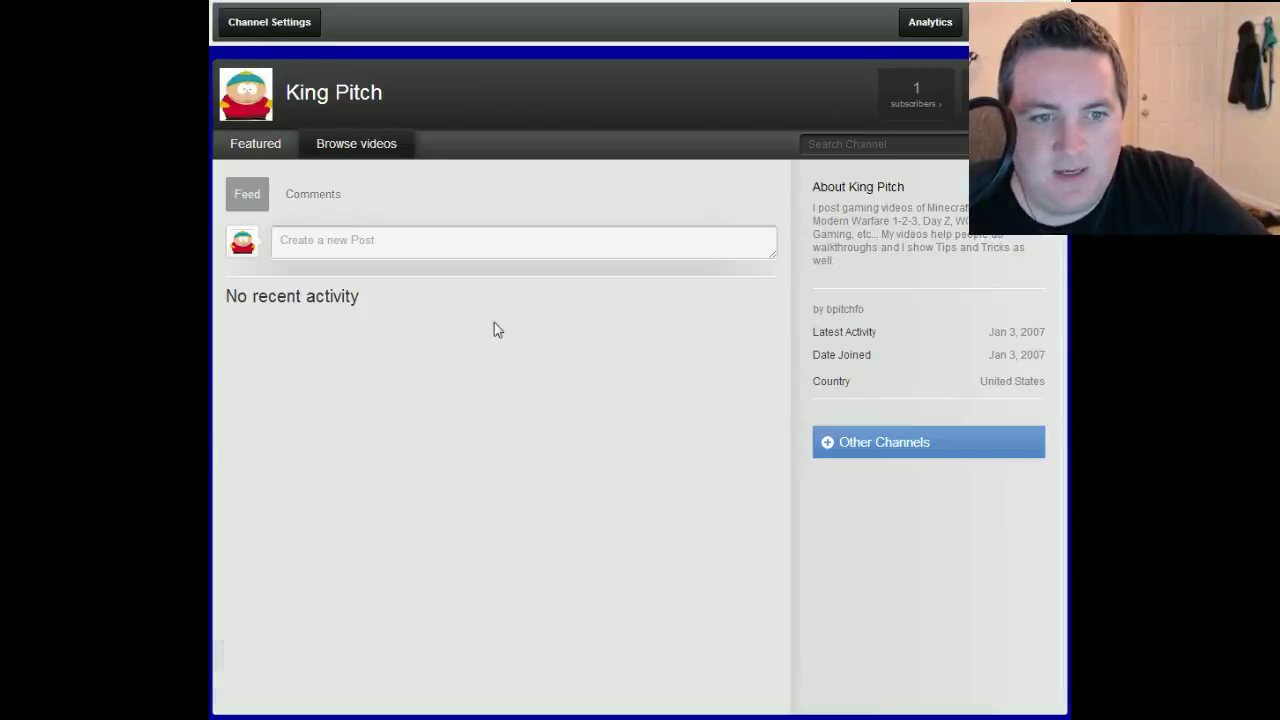
Set the Default Tab dropdown to Featured Tab in the channel's Tabs settings
click(262, 148)
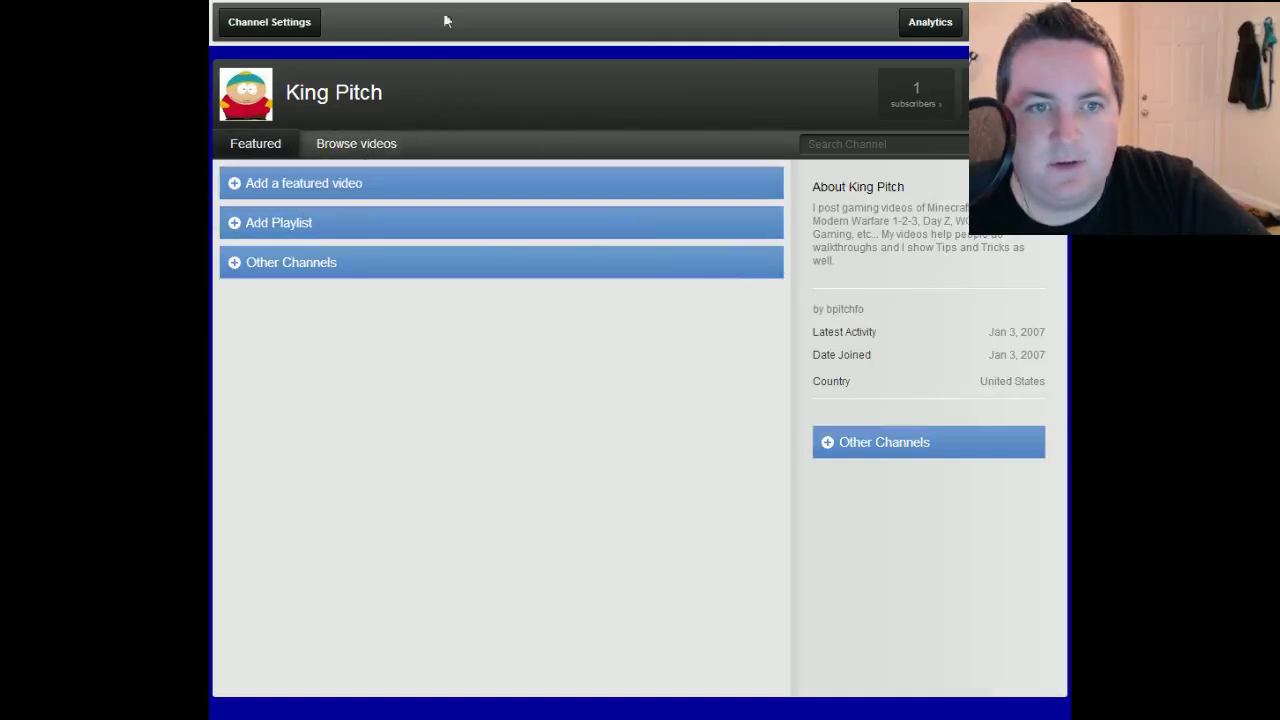
click(296, 22)
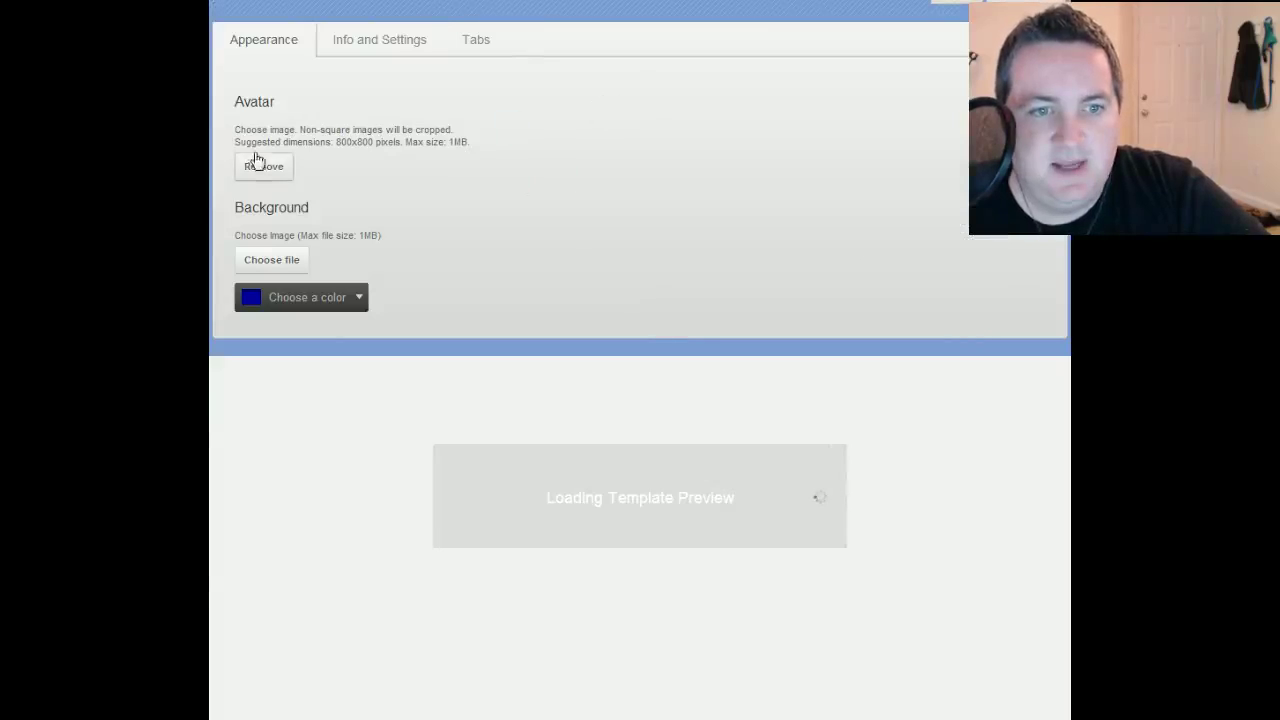
click(482, 44)
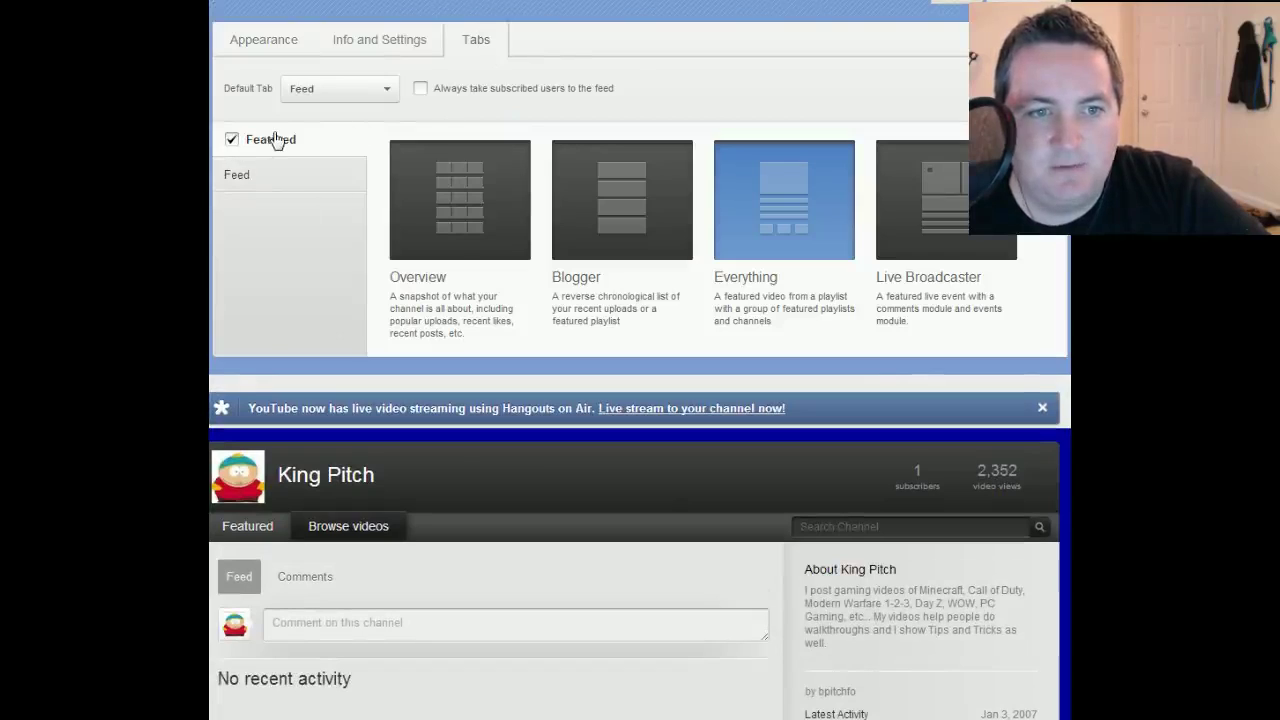
click(390, 90)
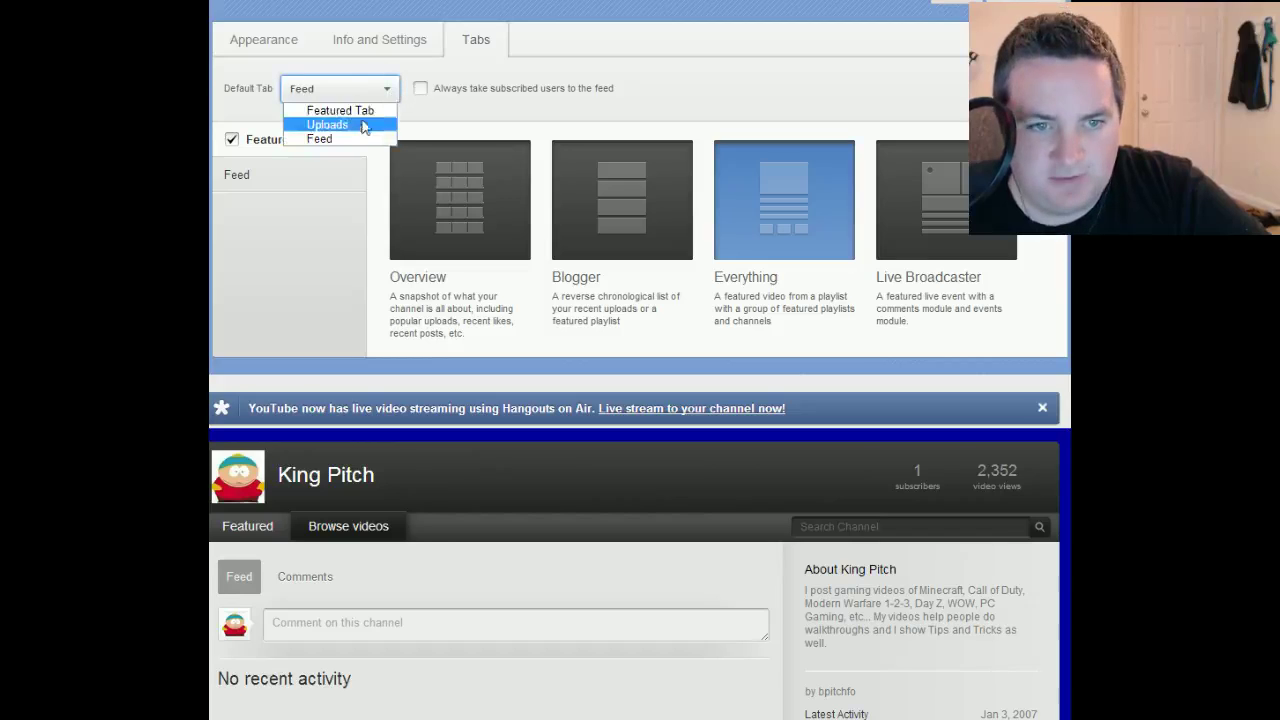
click(362, 111)
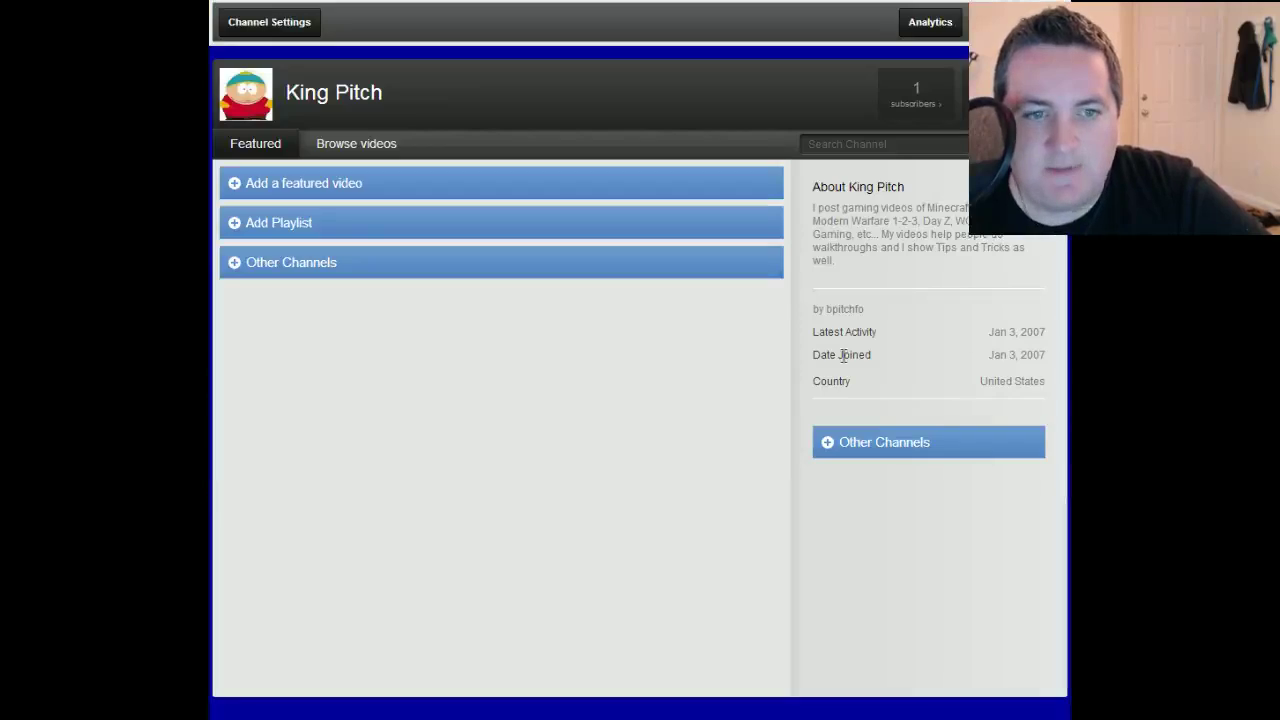
click(249, 190)
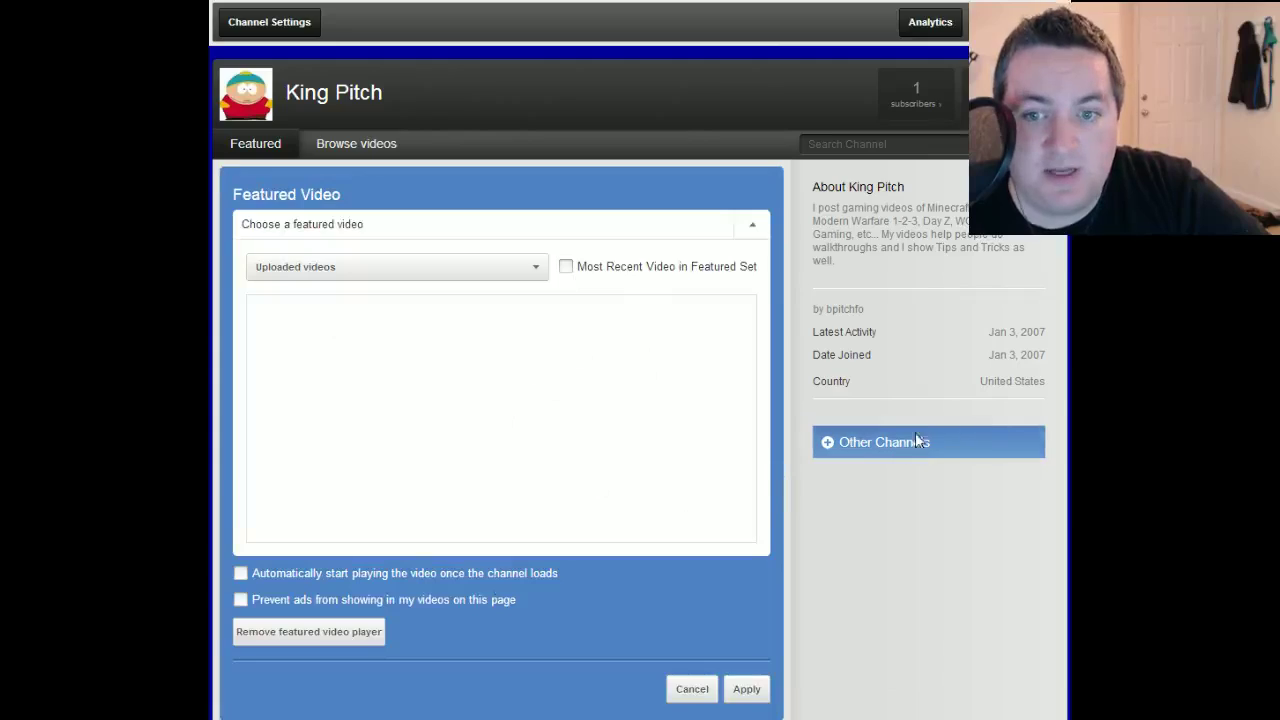
scroll(920, 445, down, 3)
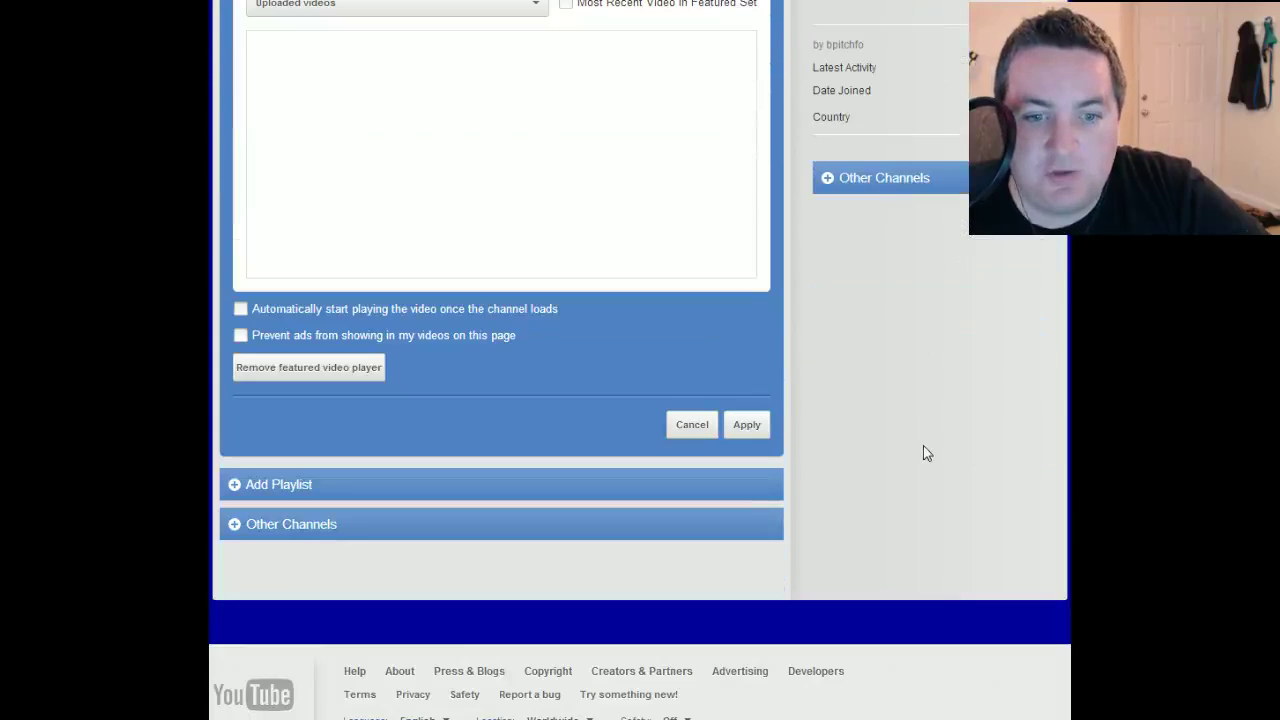
click(845, 178)
click(872, 313)
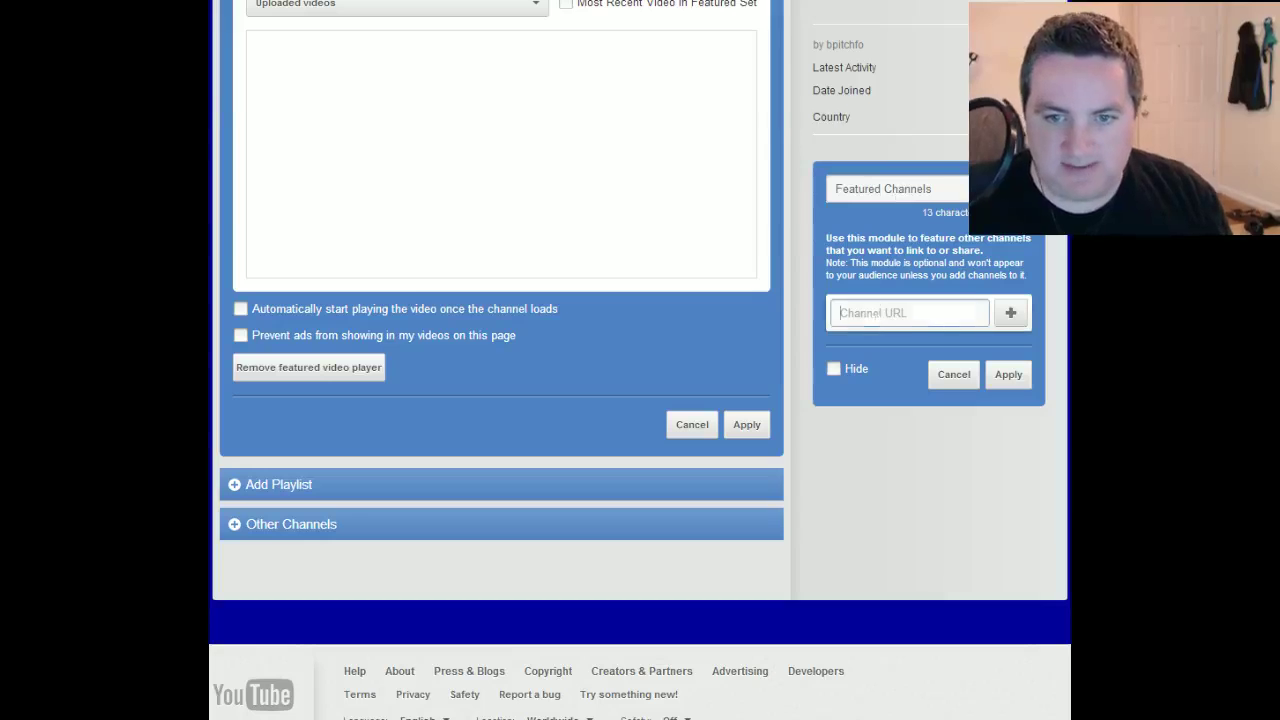
text(www.y)
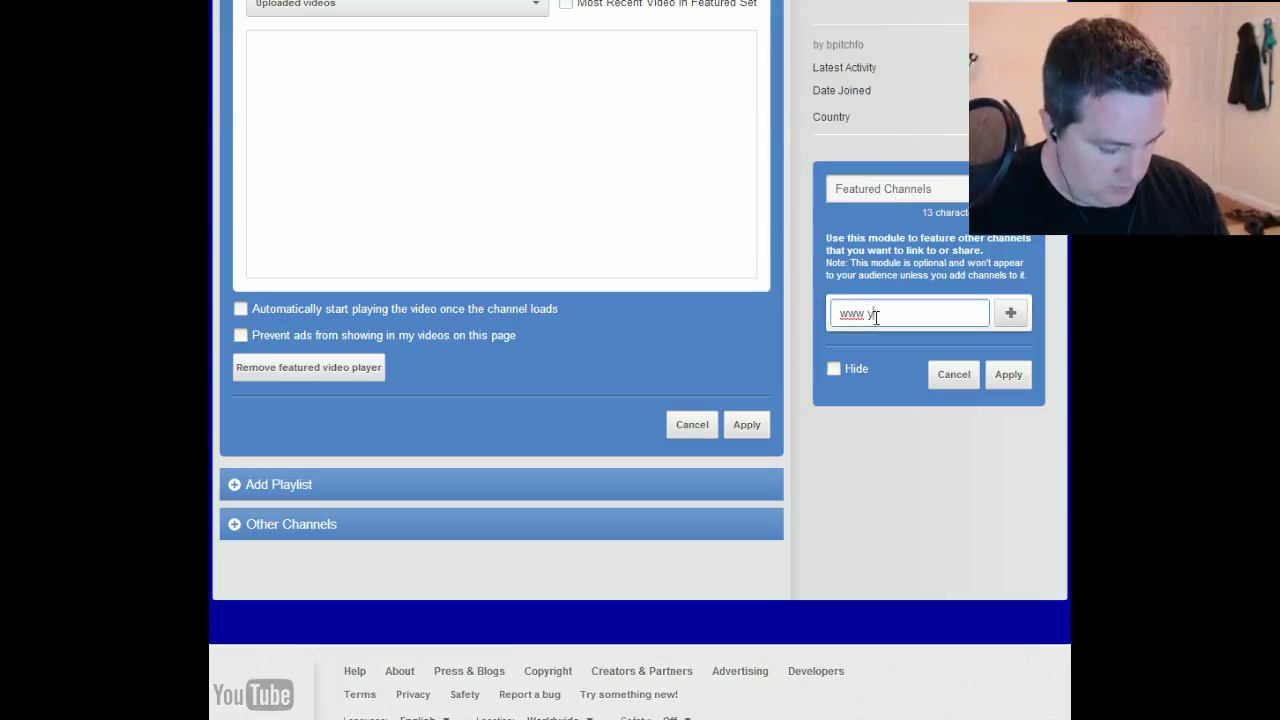
text(outube.com/)
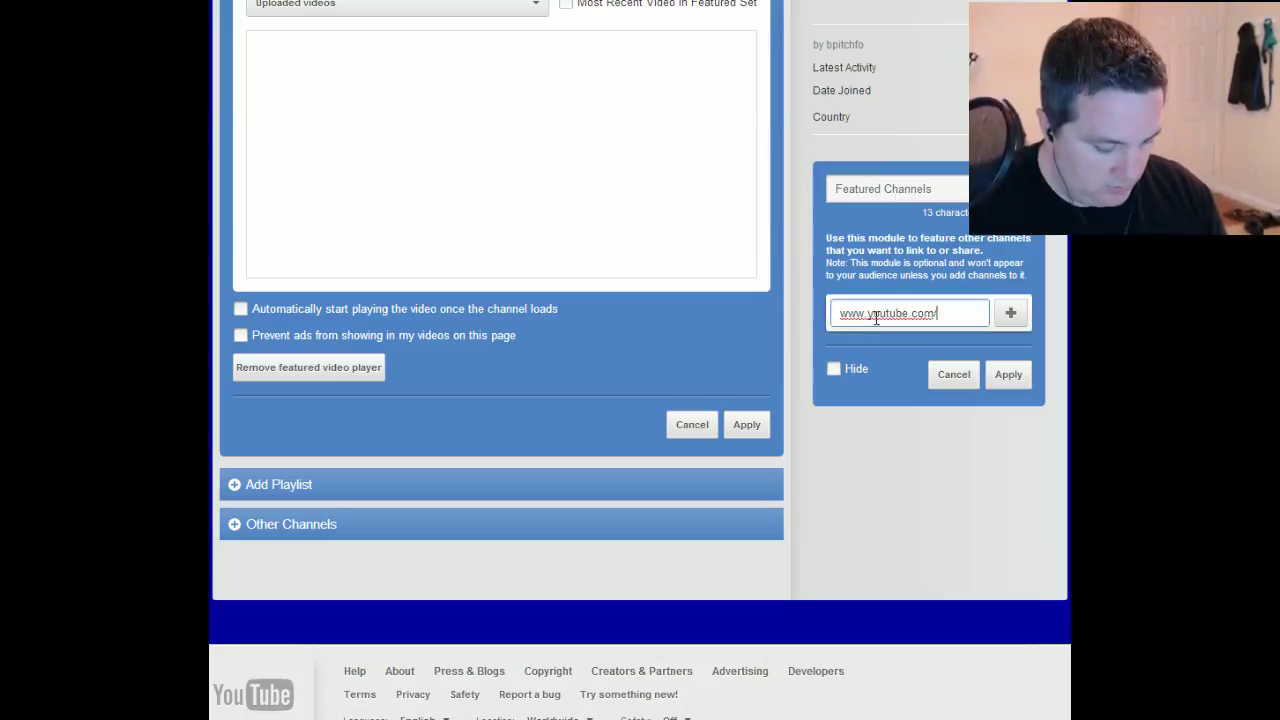
text(bepitch)
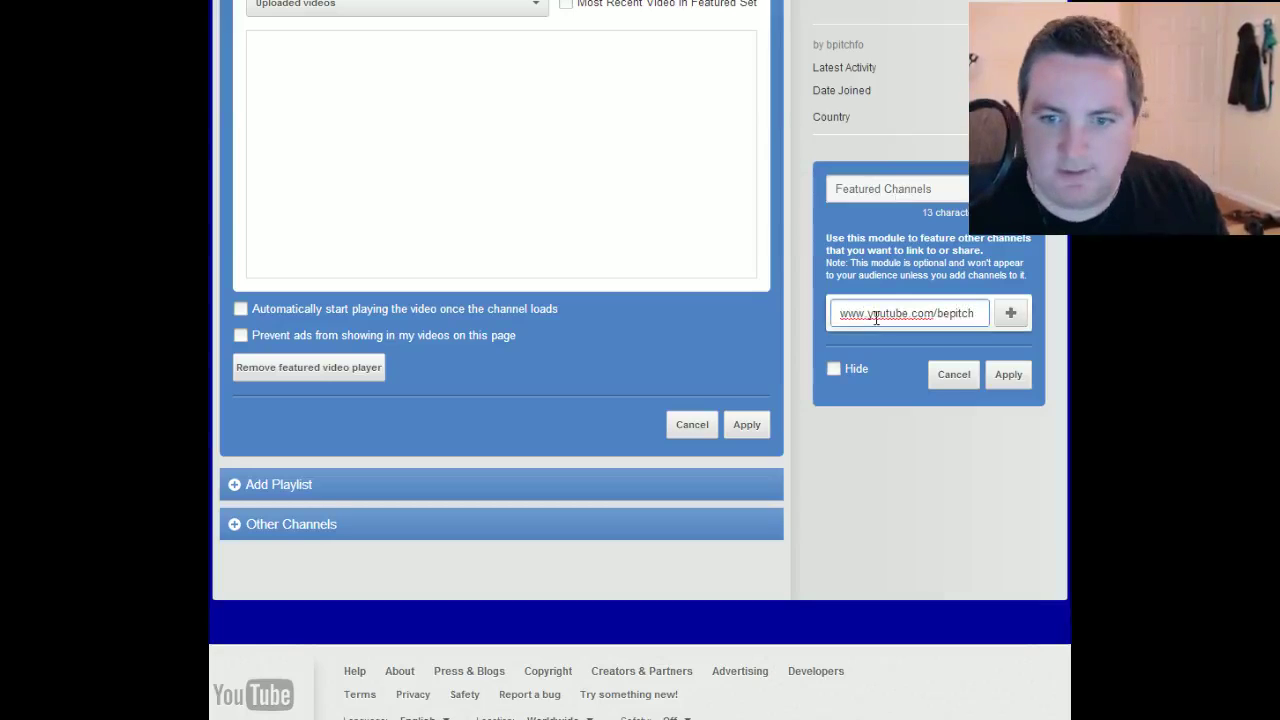
click(1008, 375)
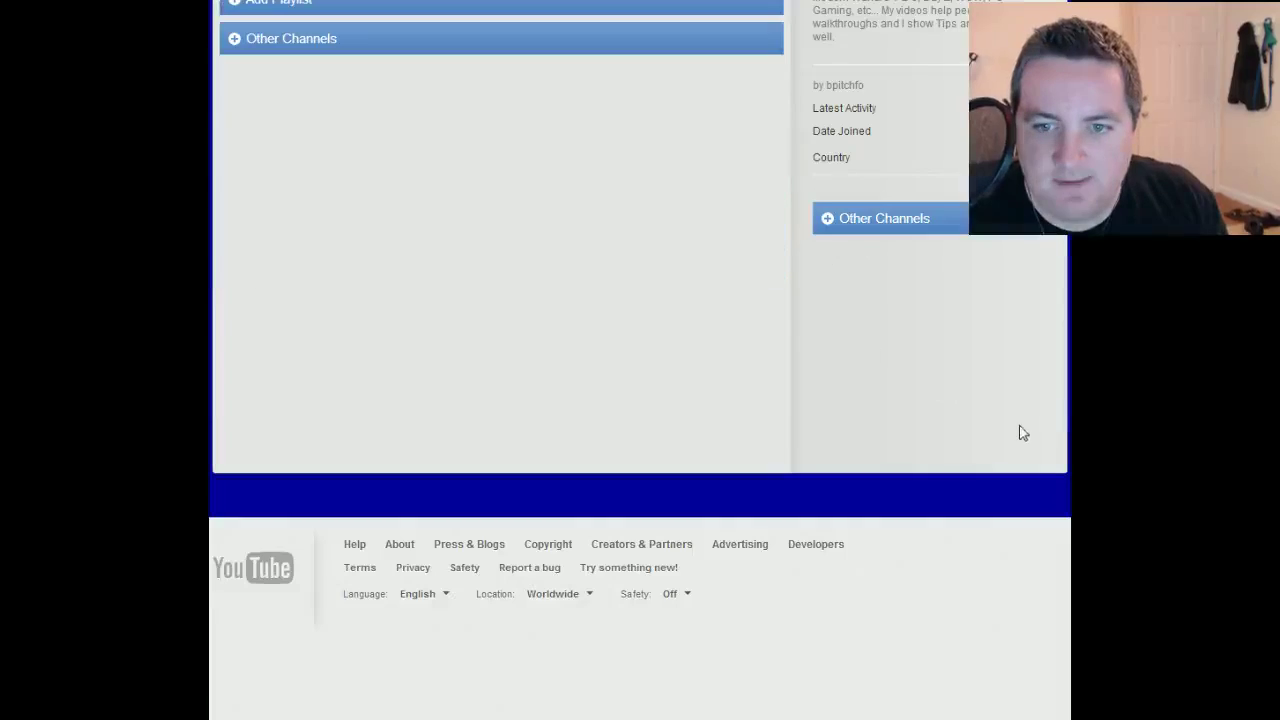
scroll(877, 200, up, 3)
scroll(879, 194, down, 2)
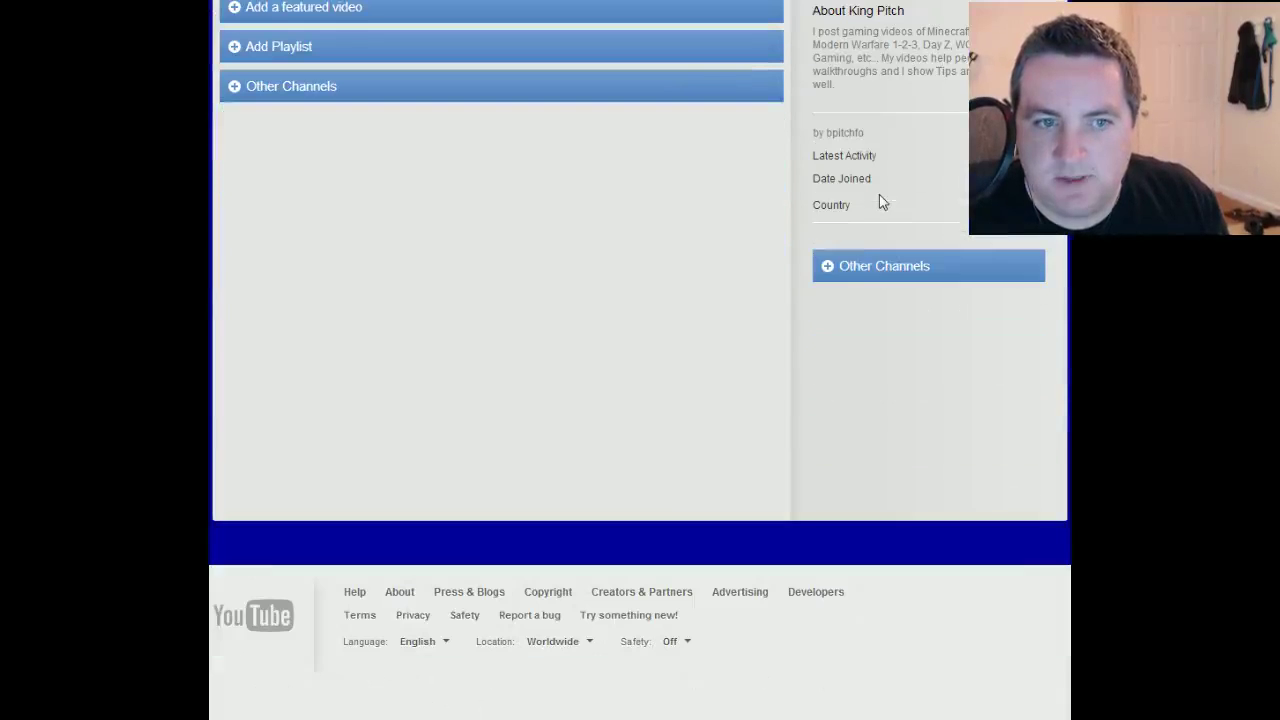
Add the BePitch and A Better Youtube channel URLs to Other Channels and apply
click(845, 284)
click(886, 400)
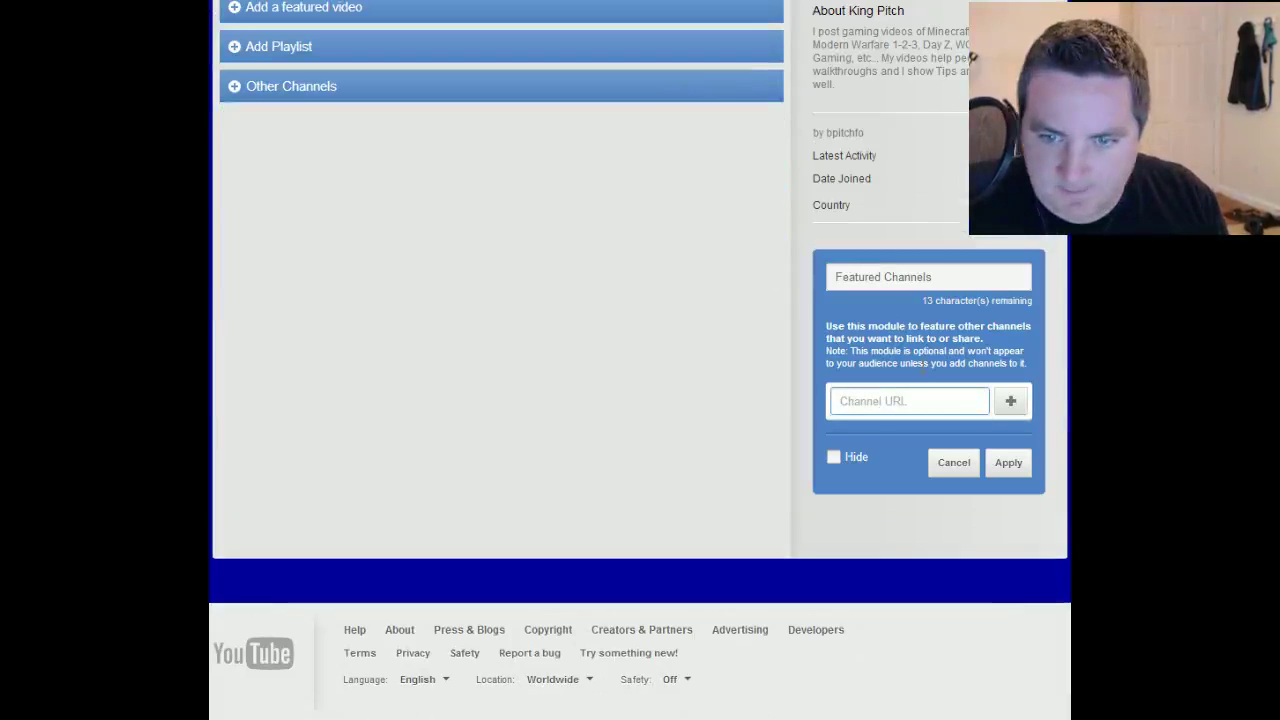
text(www.you)
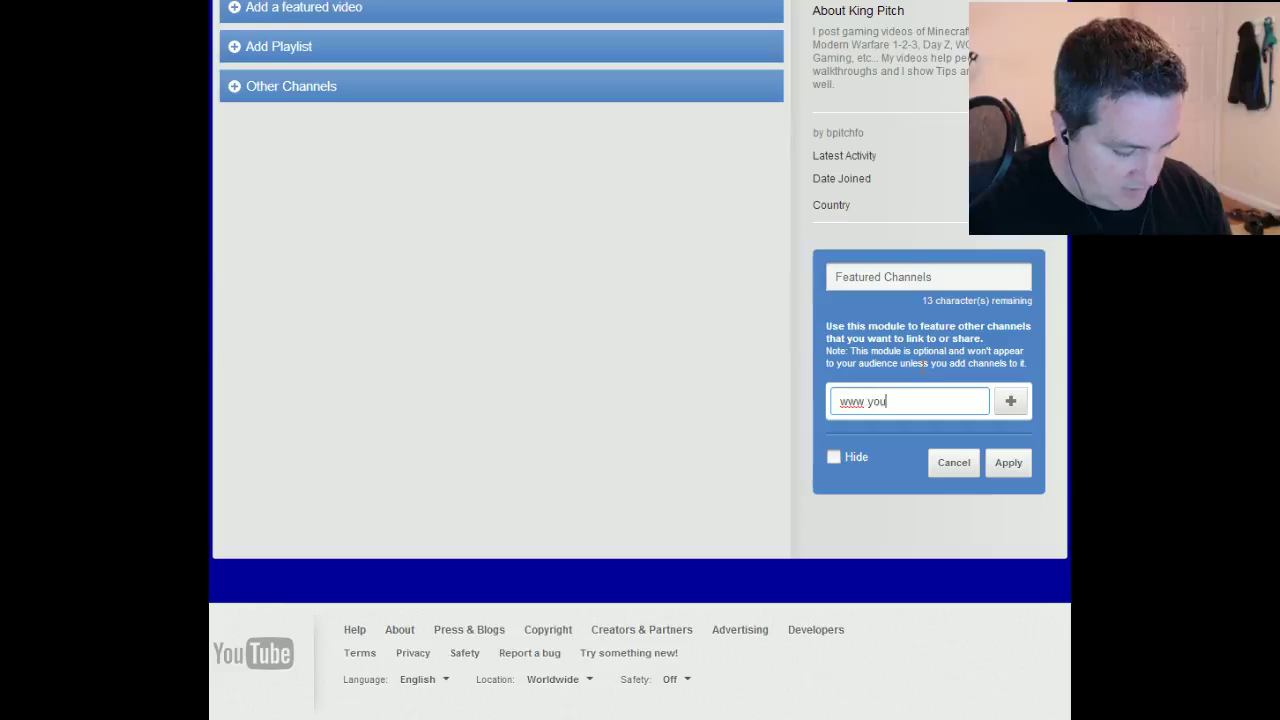
text(tube.com/)
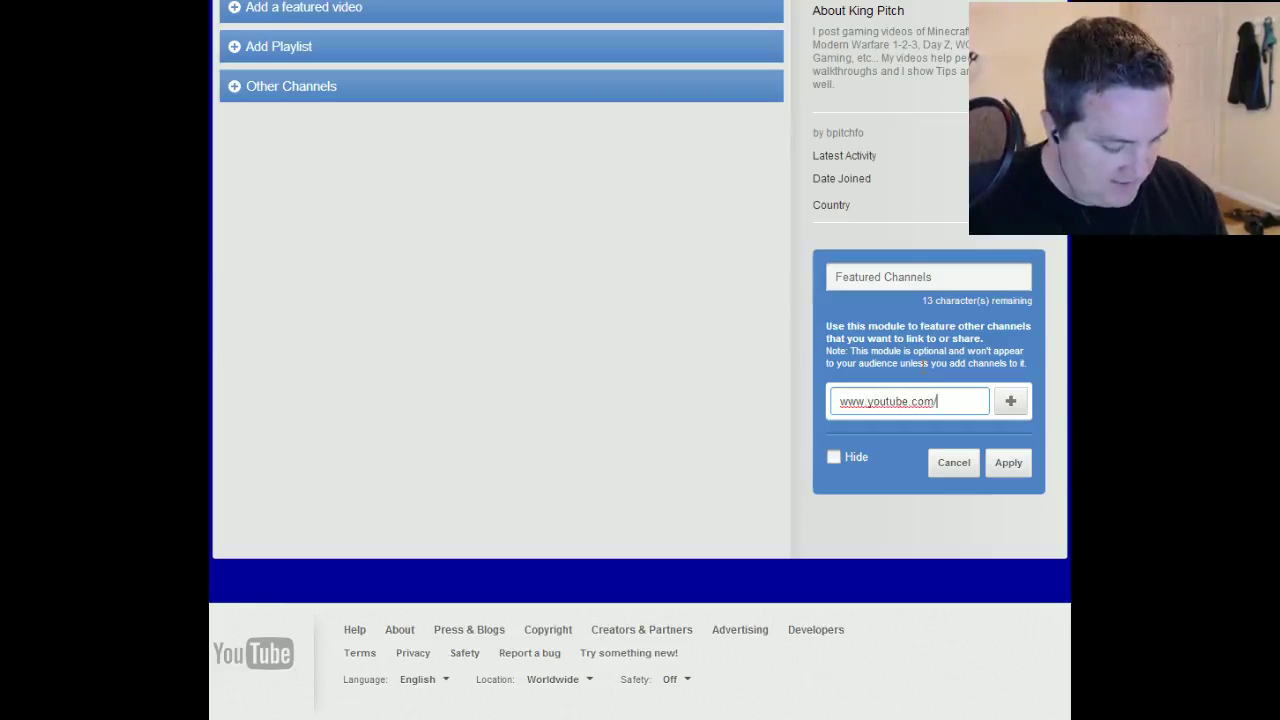
text(user/bepitch)
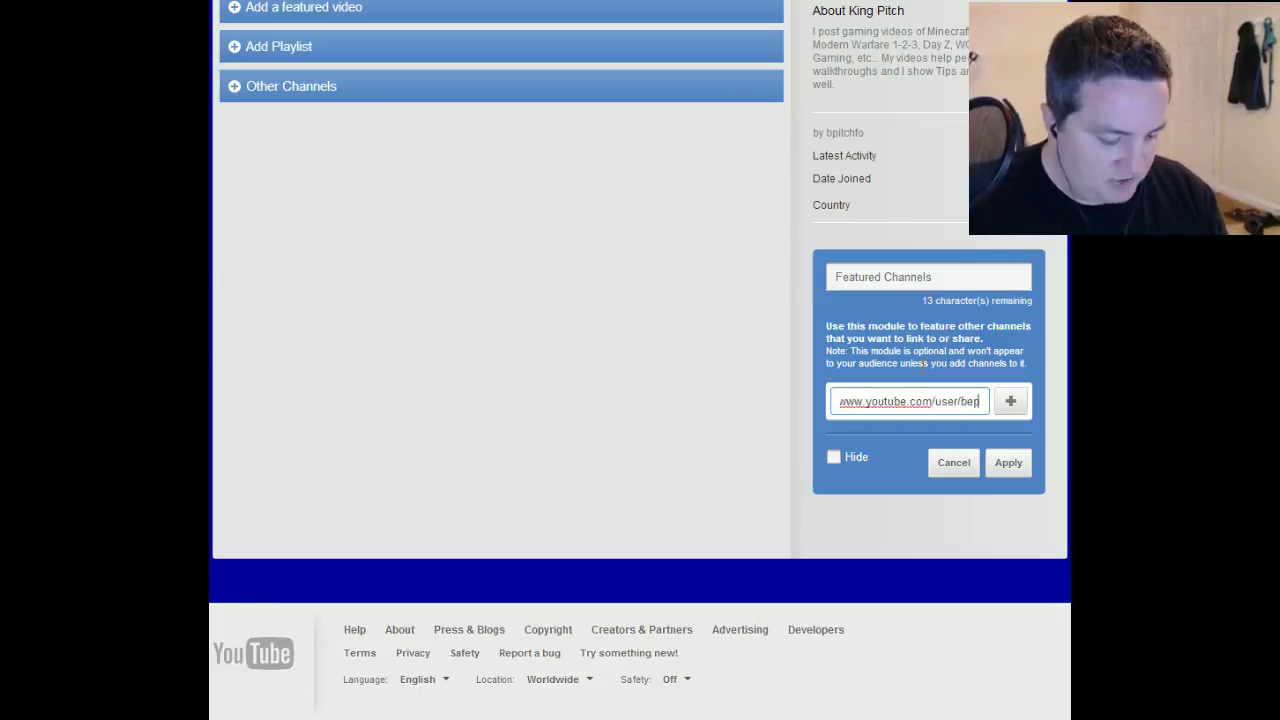
click(1011, 401)
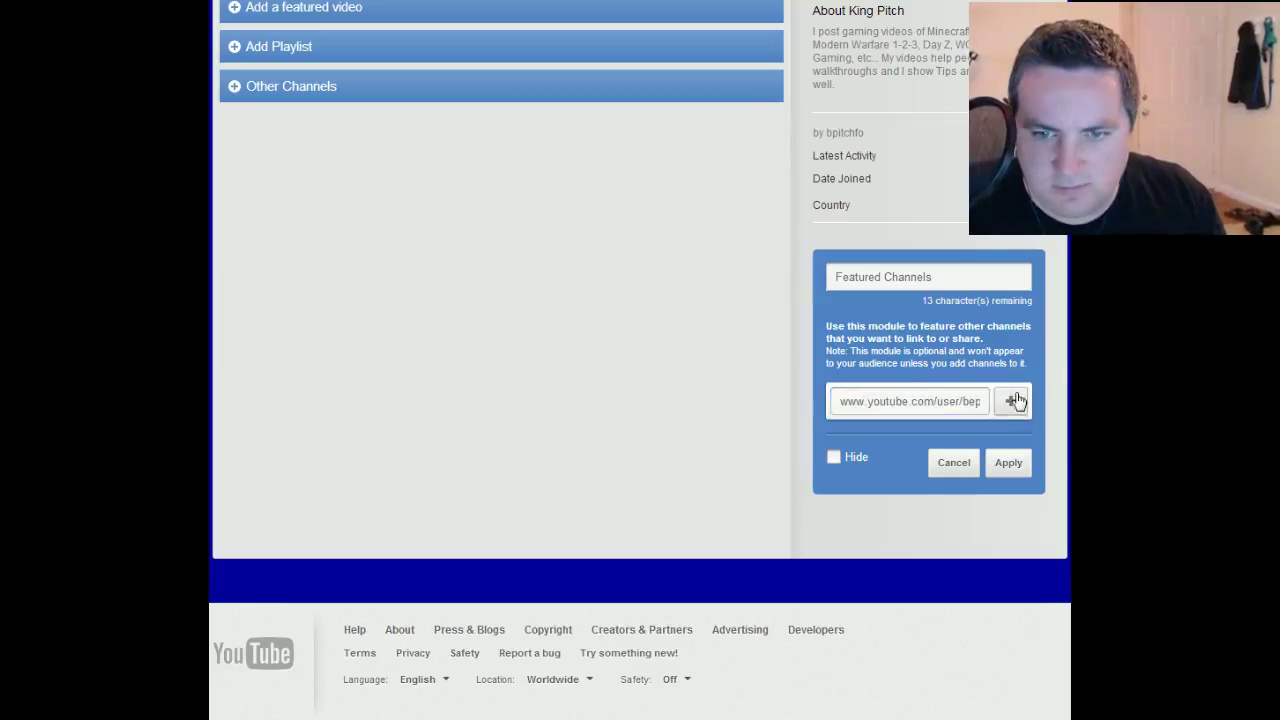
click(868, 463)
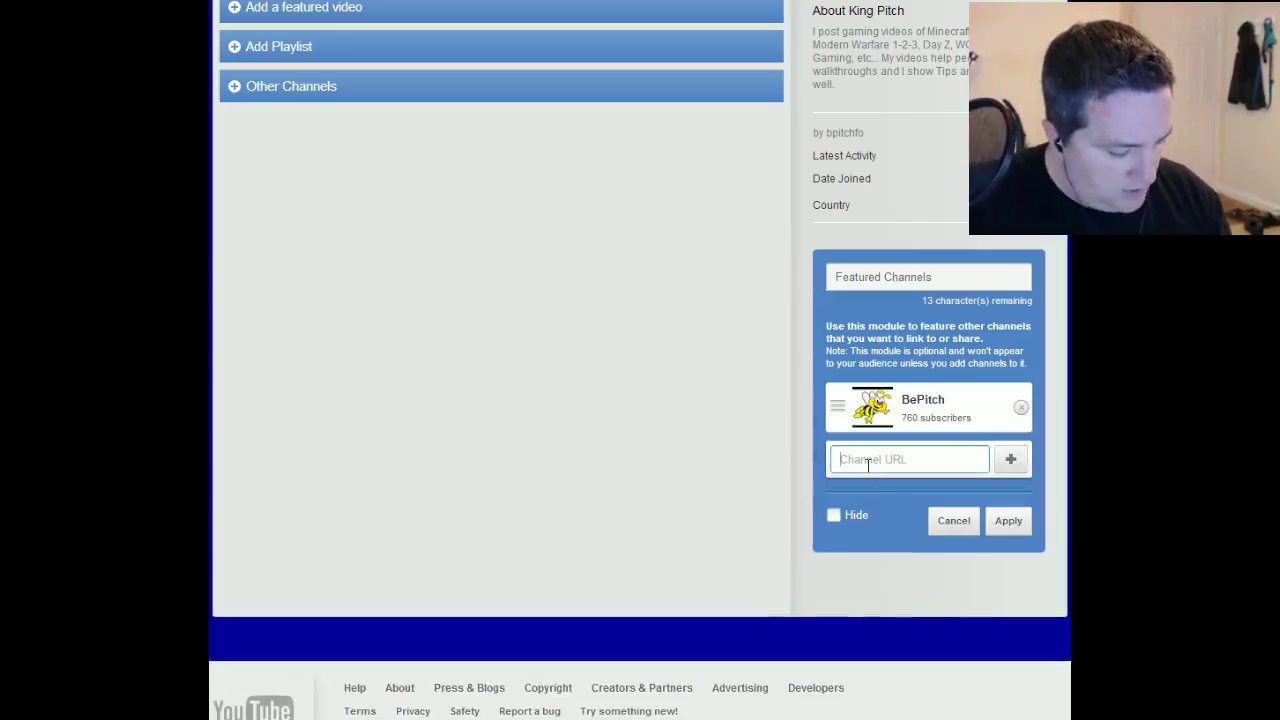
text(www)
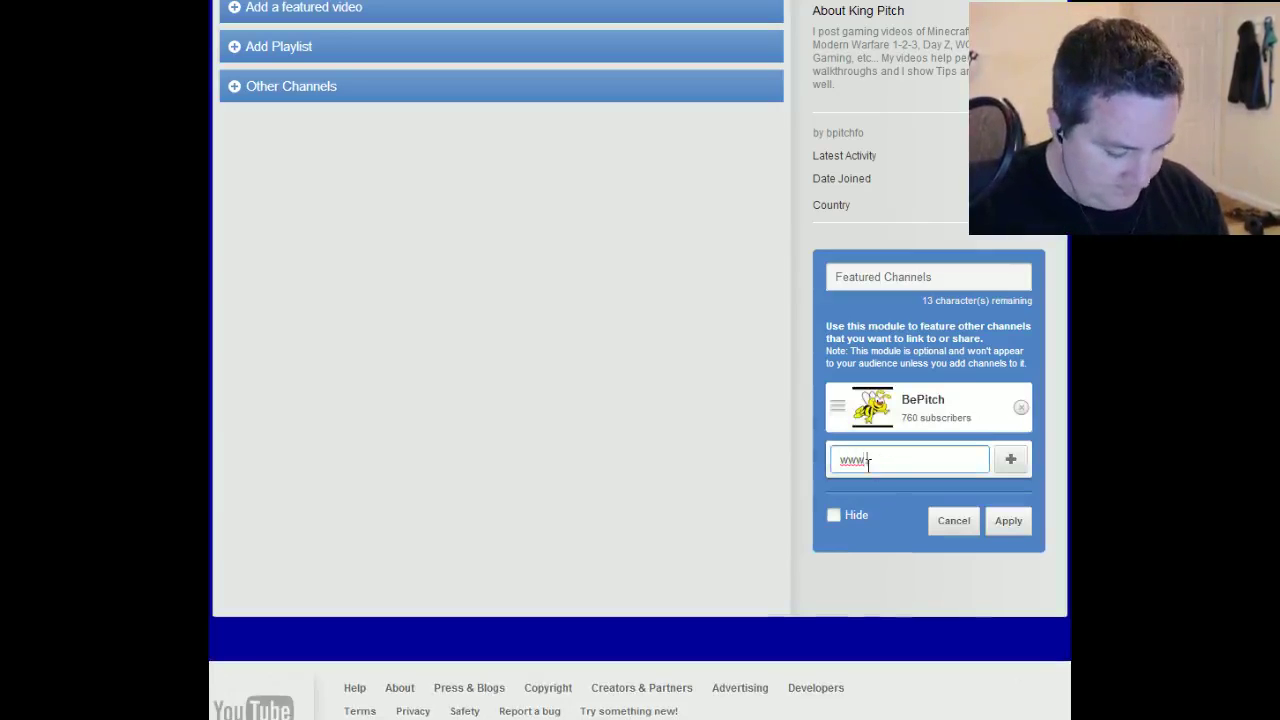
text(.youtube)
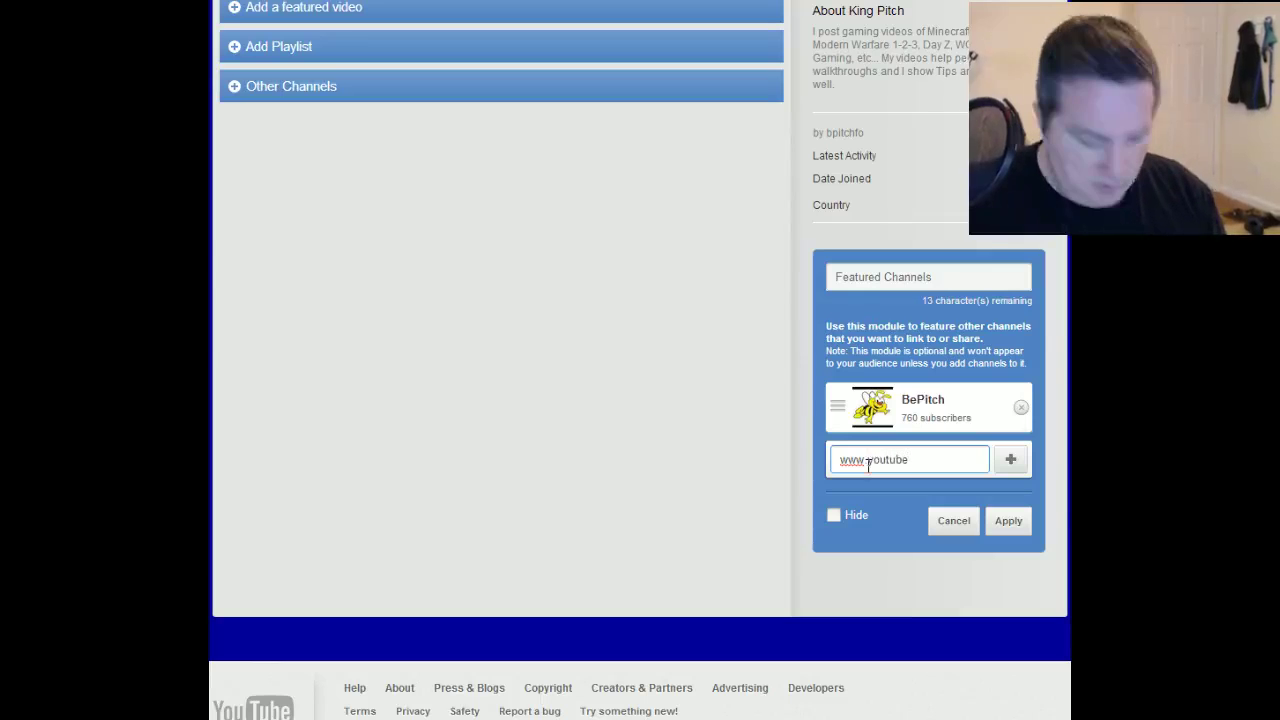
text(.com/user)
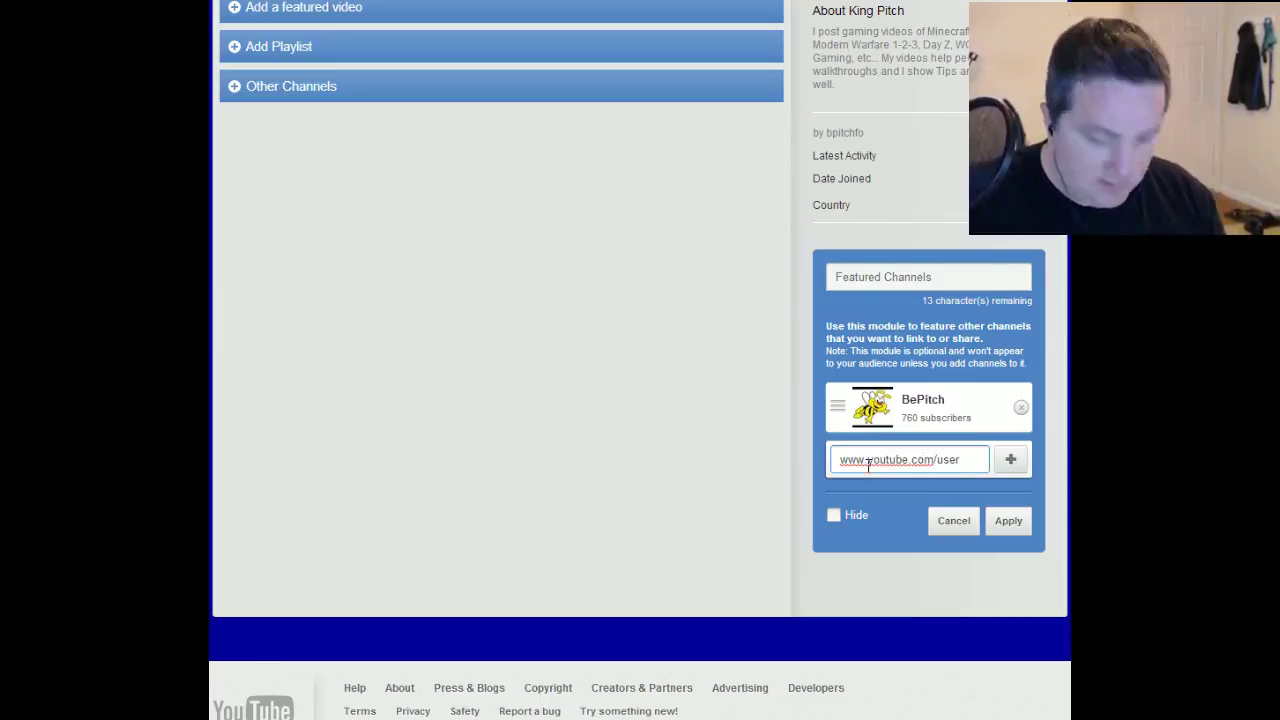
text(/p)
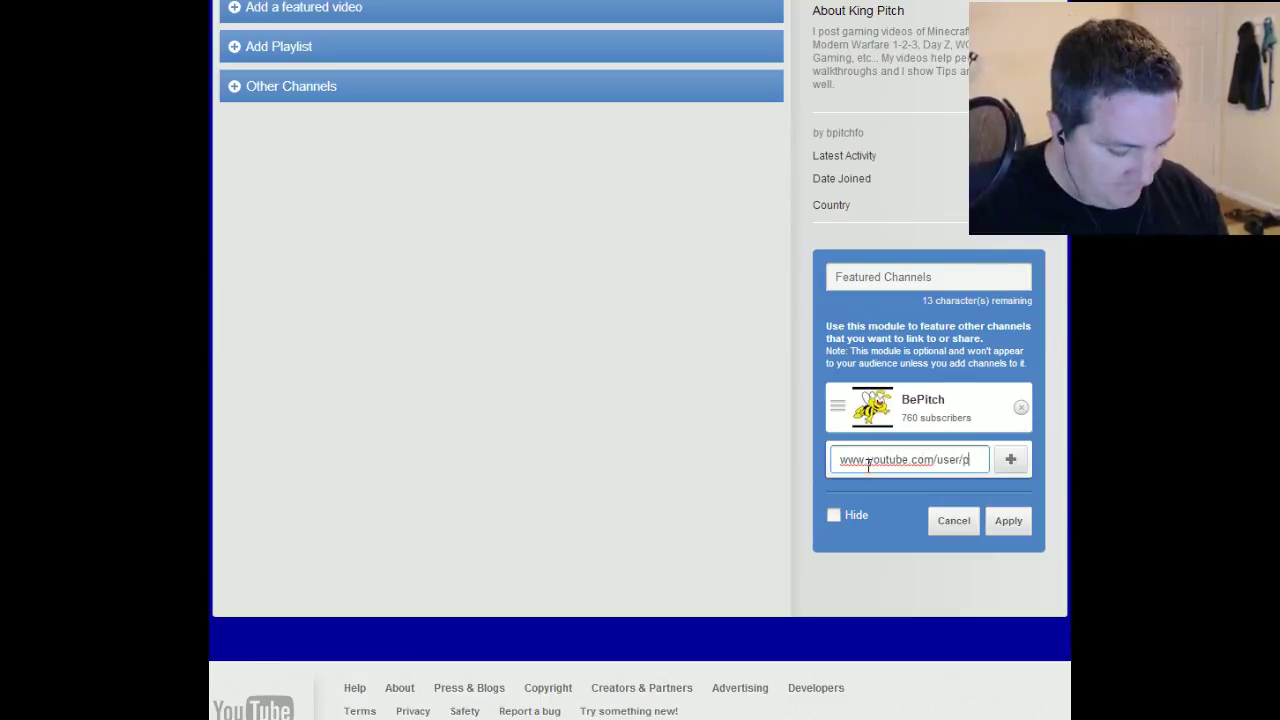
text(hhoupitch)
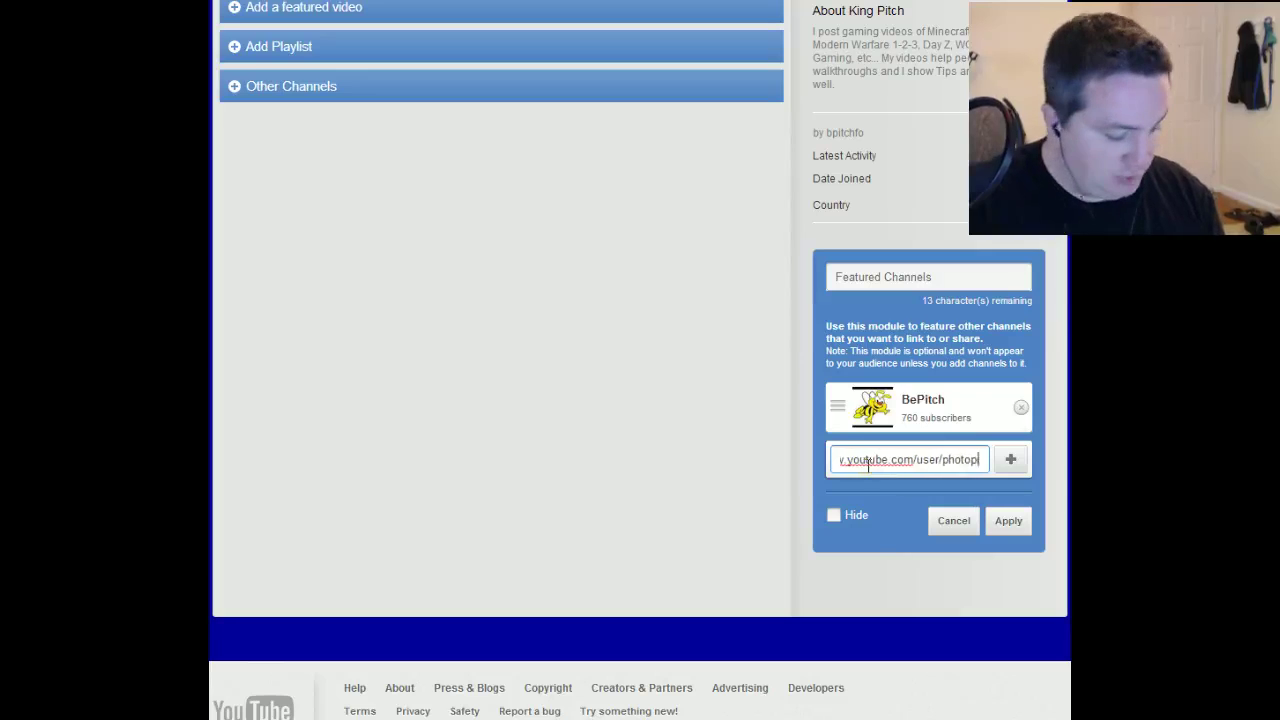
click(1011, 459)
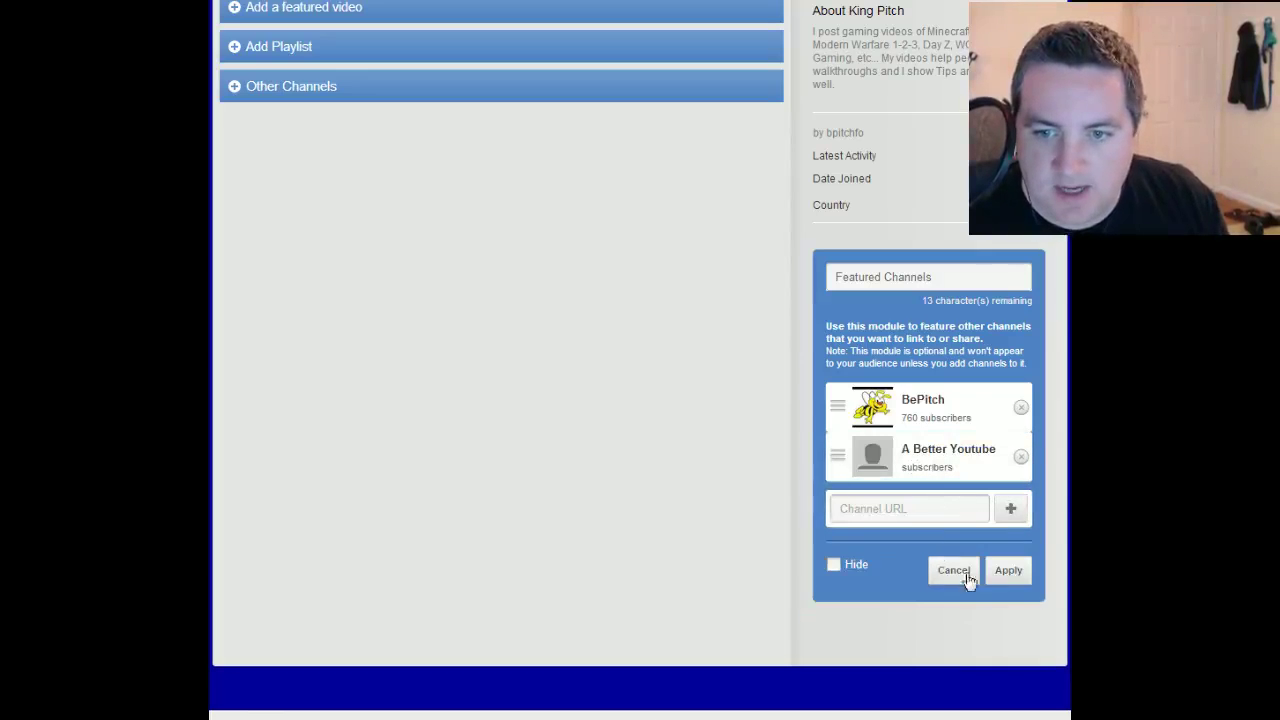
click(1007, 572)
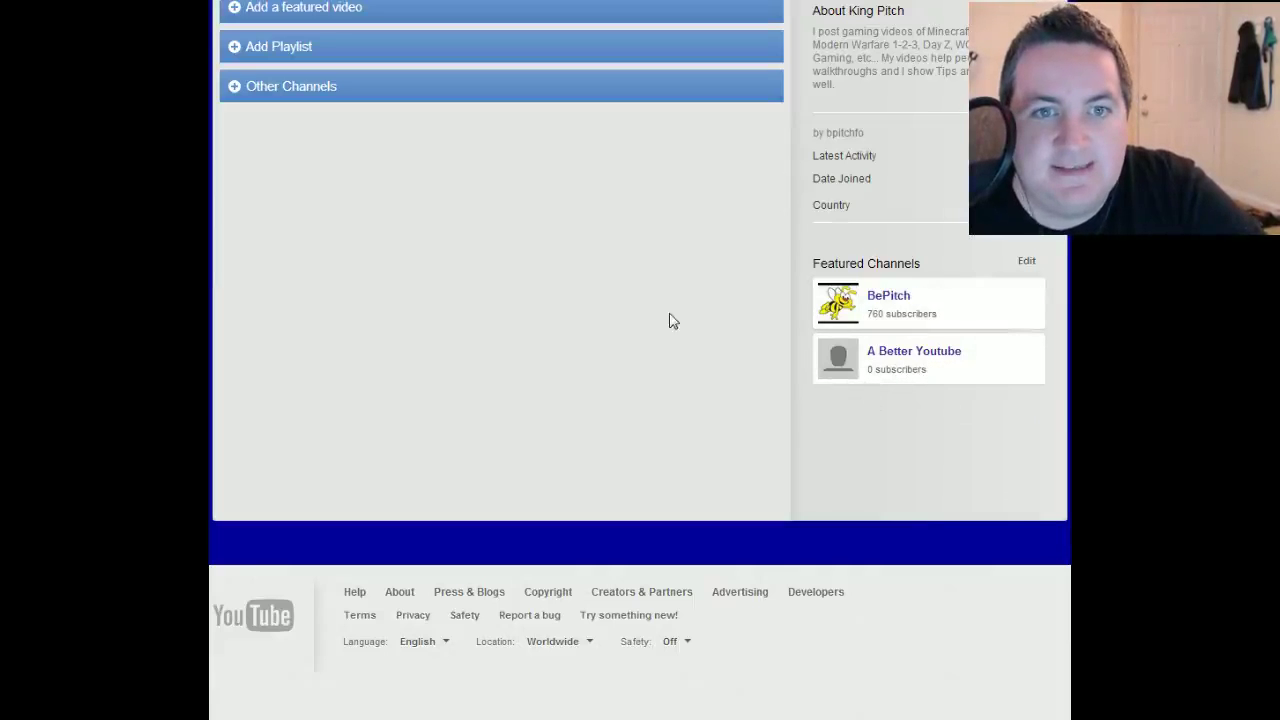
scroll(745, 337, up, 3)
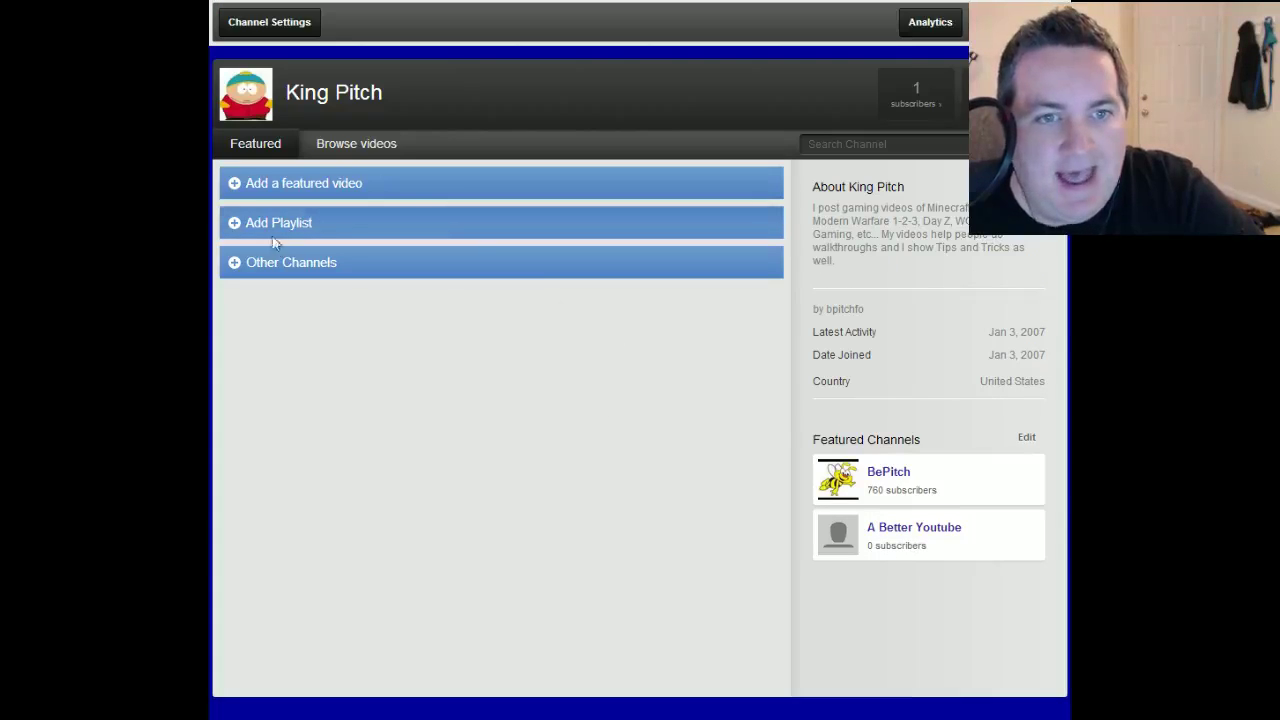